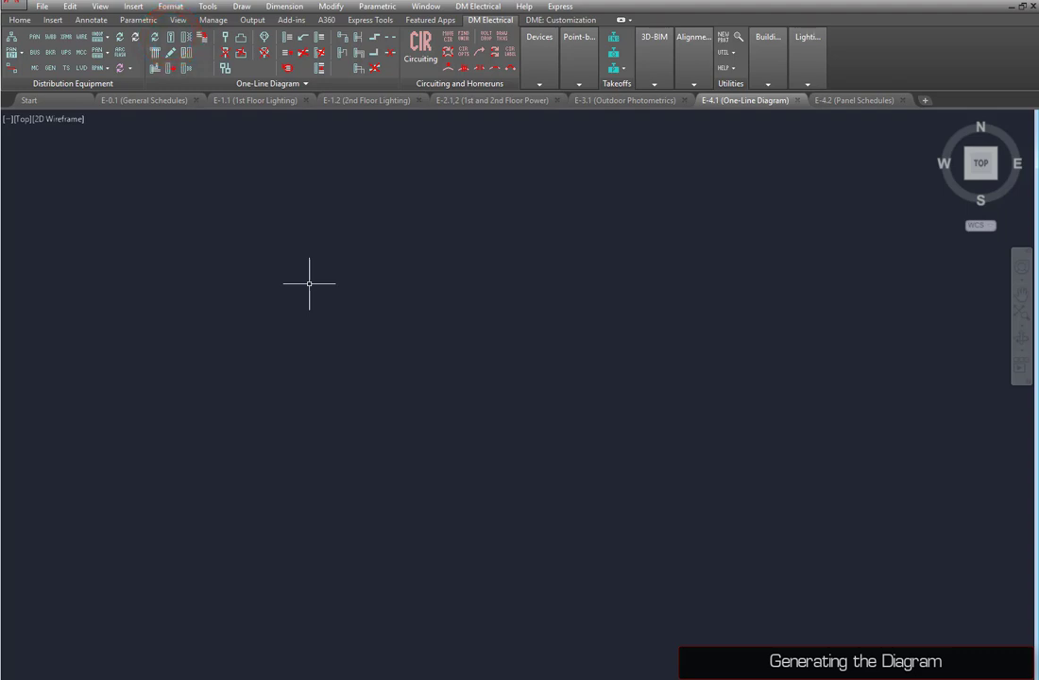
Insert UTIL as a Utility Transformer (Small) symbol near the upper left of sheet E-4.1
click(138, 50)
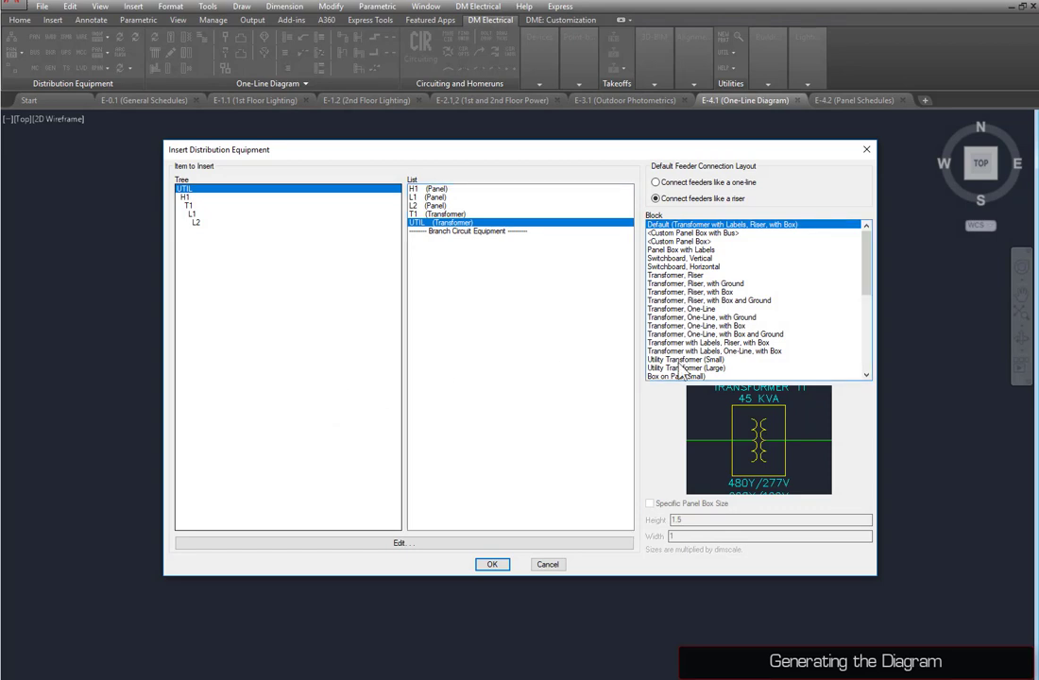
key(u)
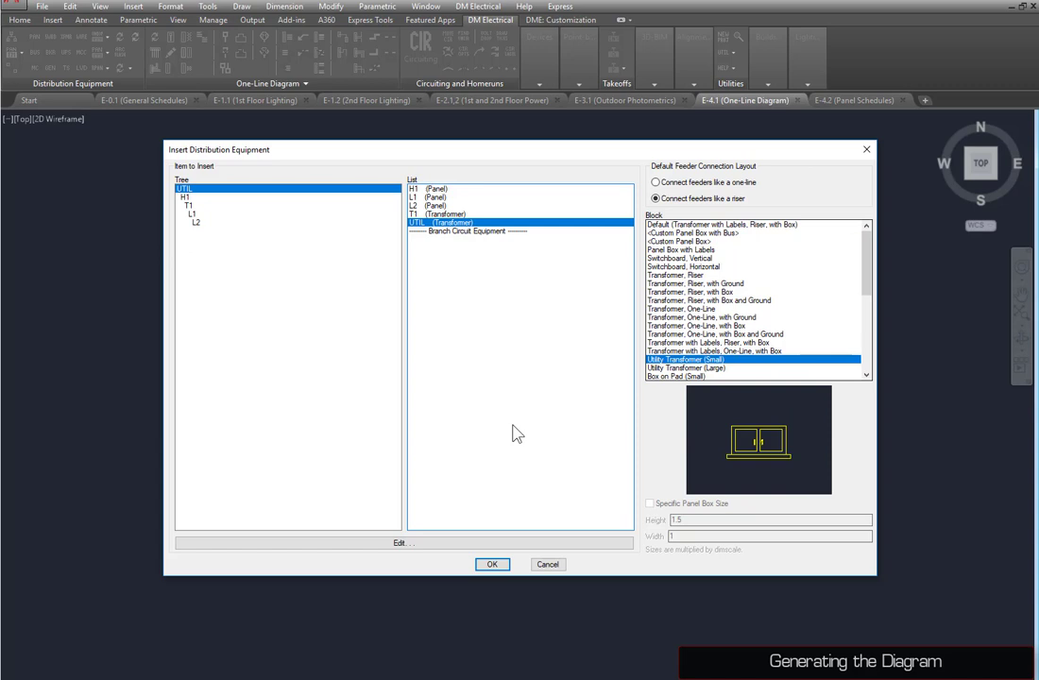
click(490, 564)
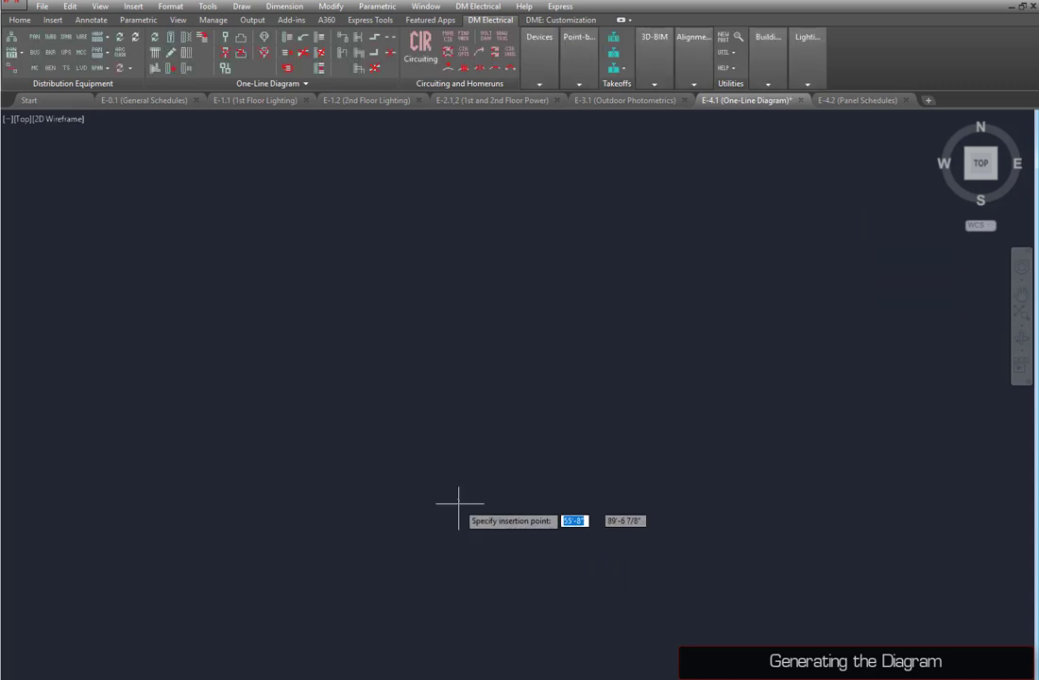
click(266, 243)
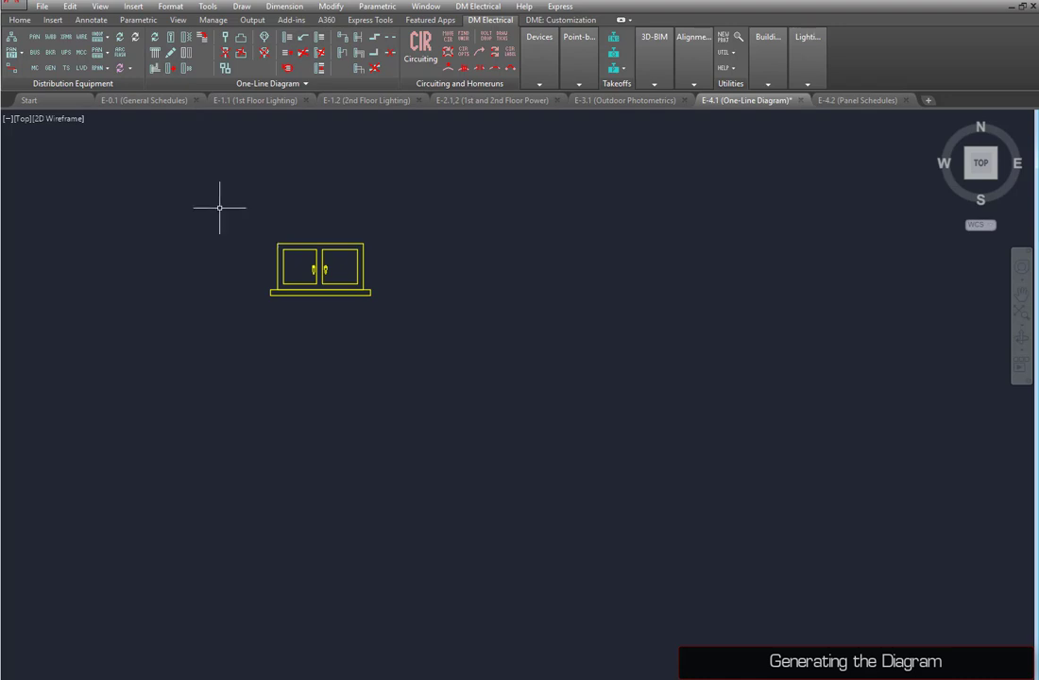
Draw H1 as a Custom Panel Box with Bus below the utility, fed by feeder 225J
click(168, 38)
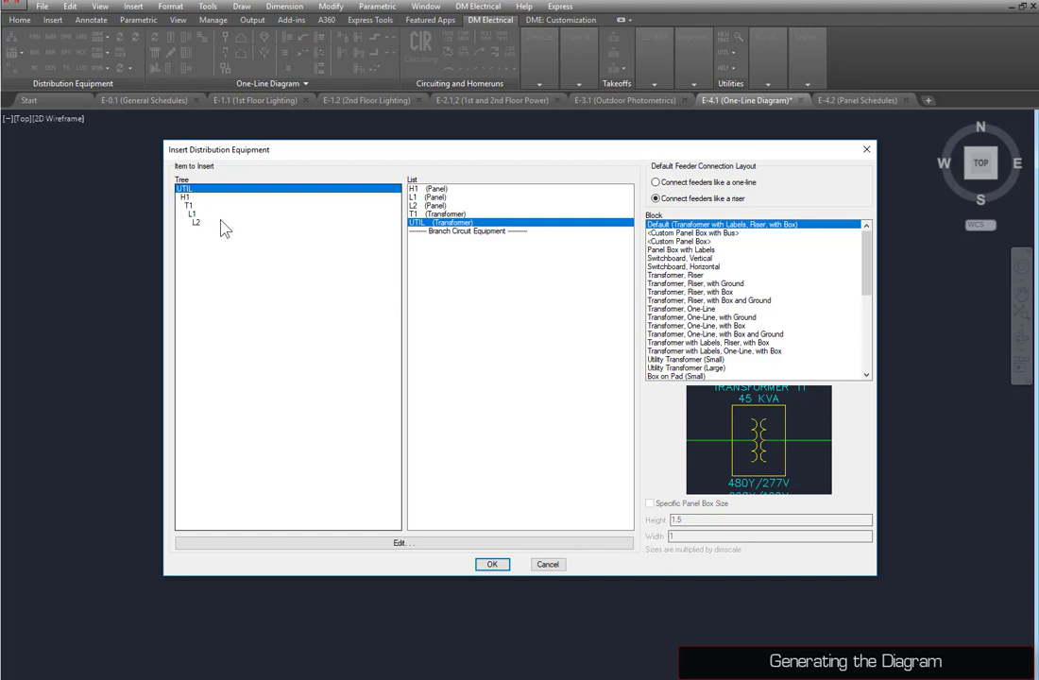
click(230, 196)
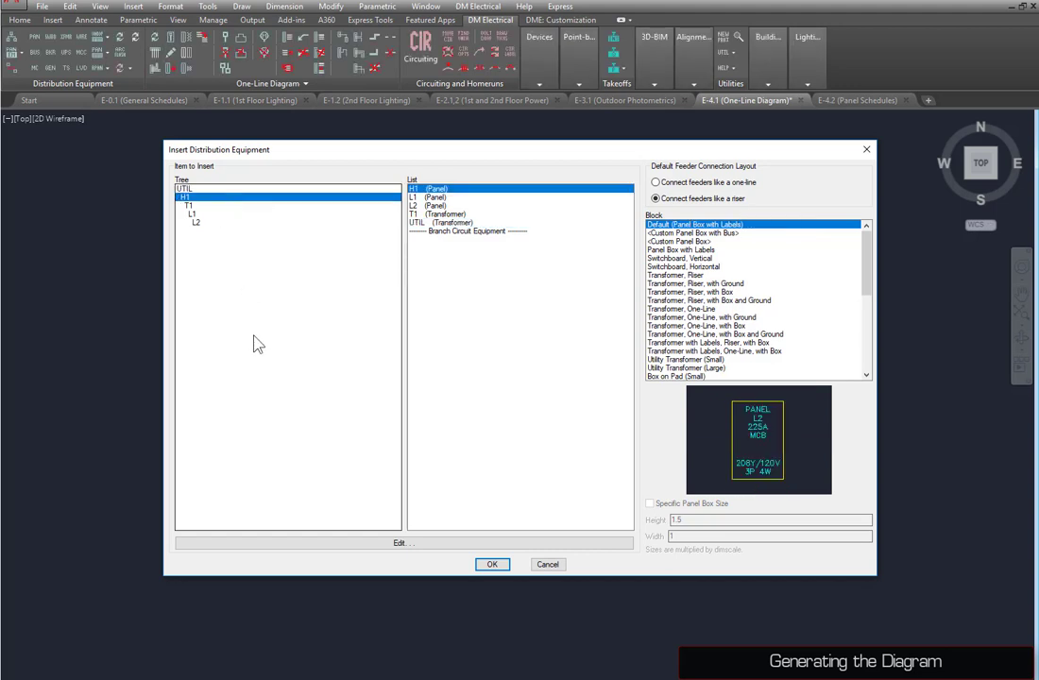
click(703, 232)
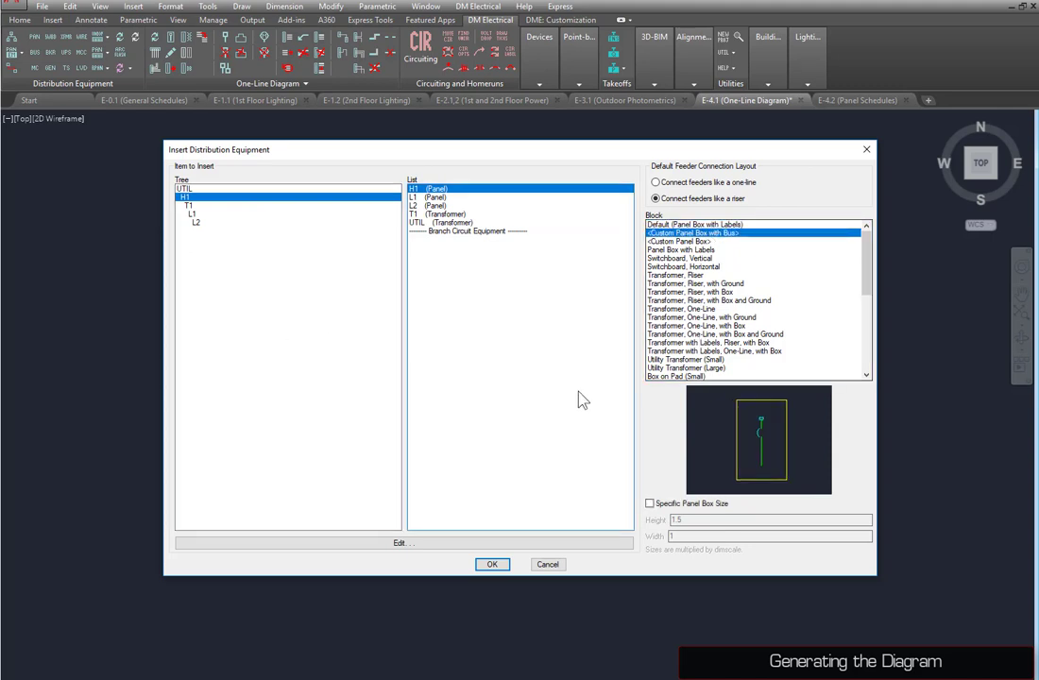
click(491, 564)
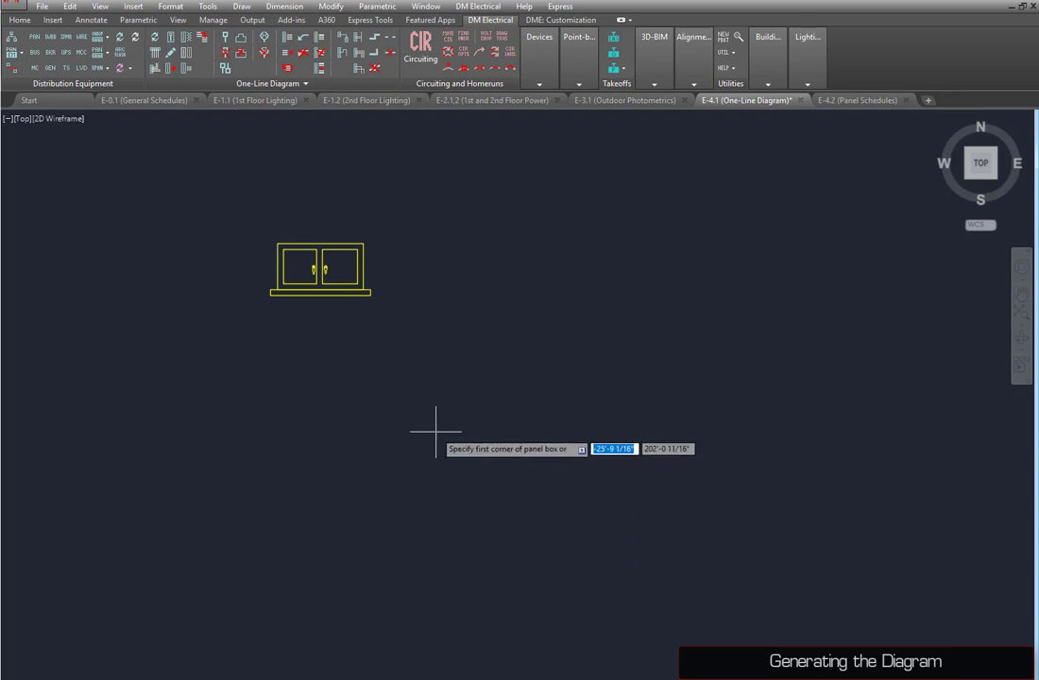
click(224, 380)
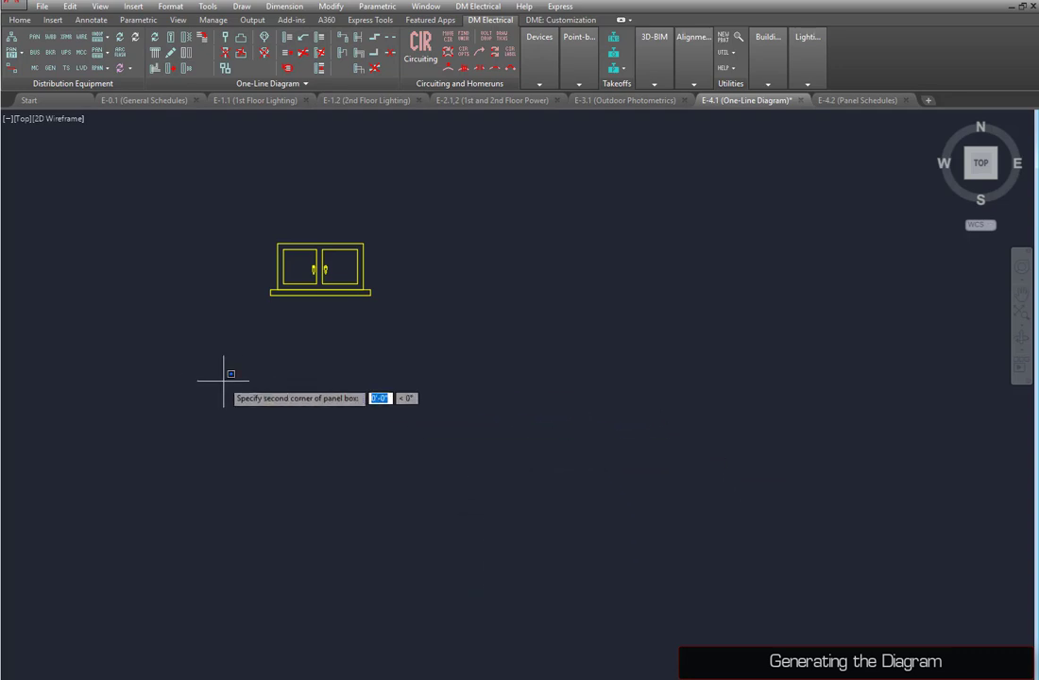
click(666, 469)
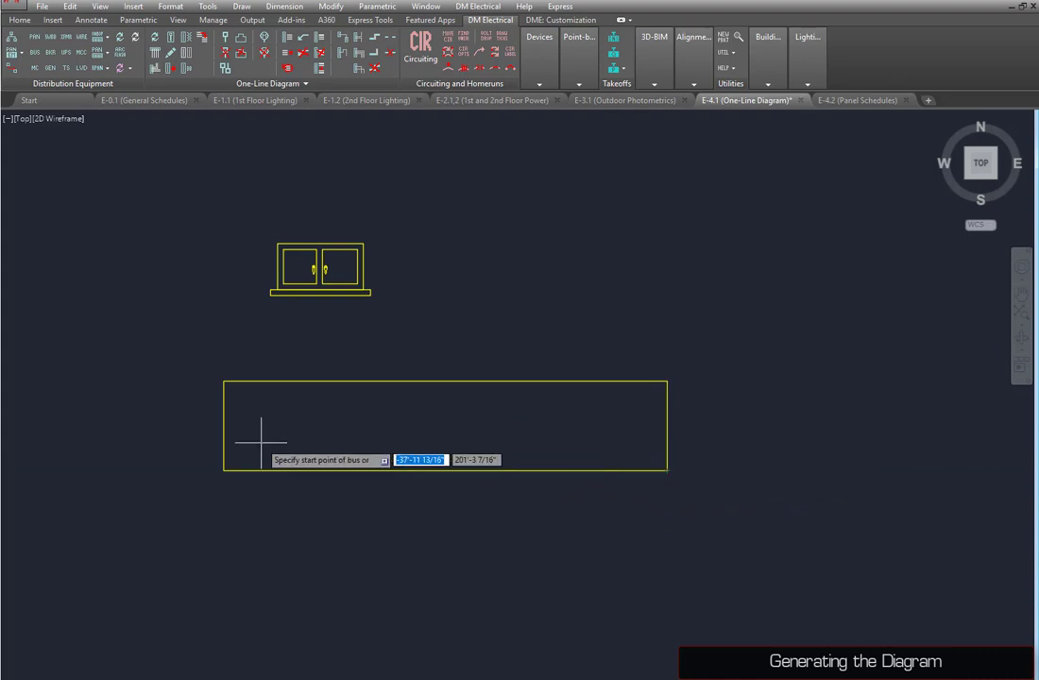
click(236, 421)
click(630, 423)
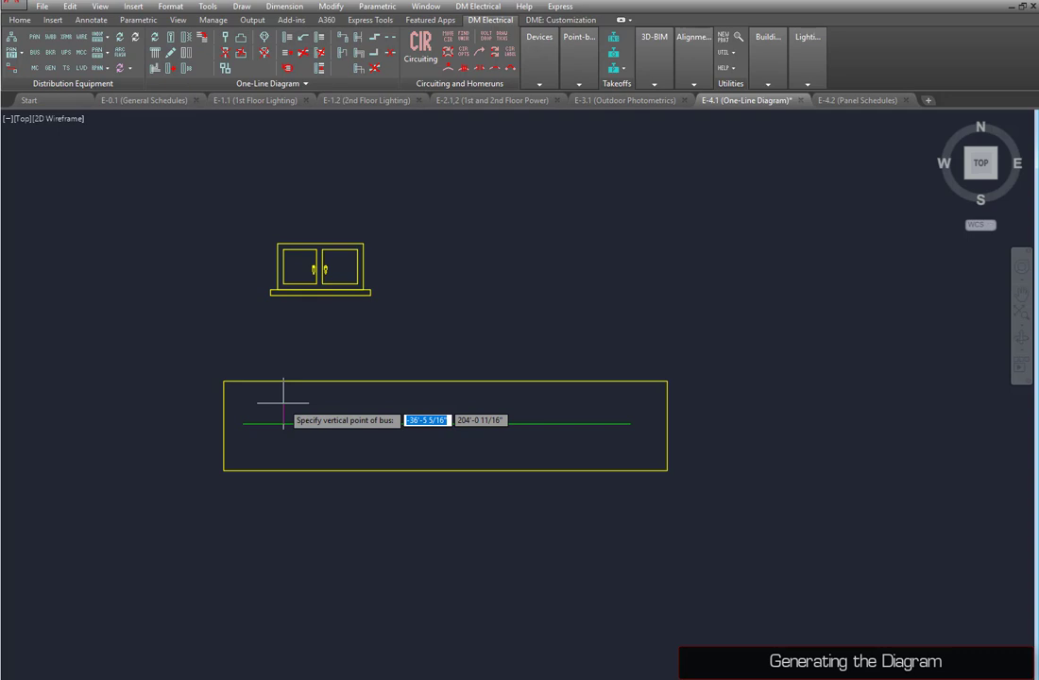
click(283, 402)
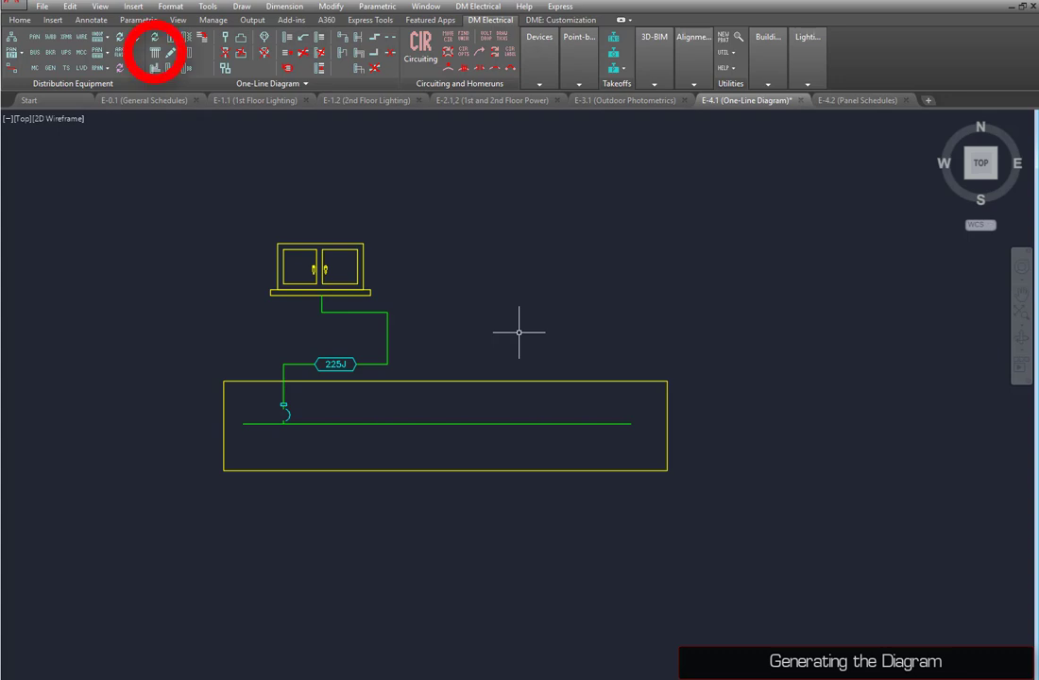
Generate the one-line from UTIL, adding feeder 175 to T1, then 100J to L1 and on to L2
click(156, 52)
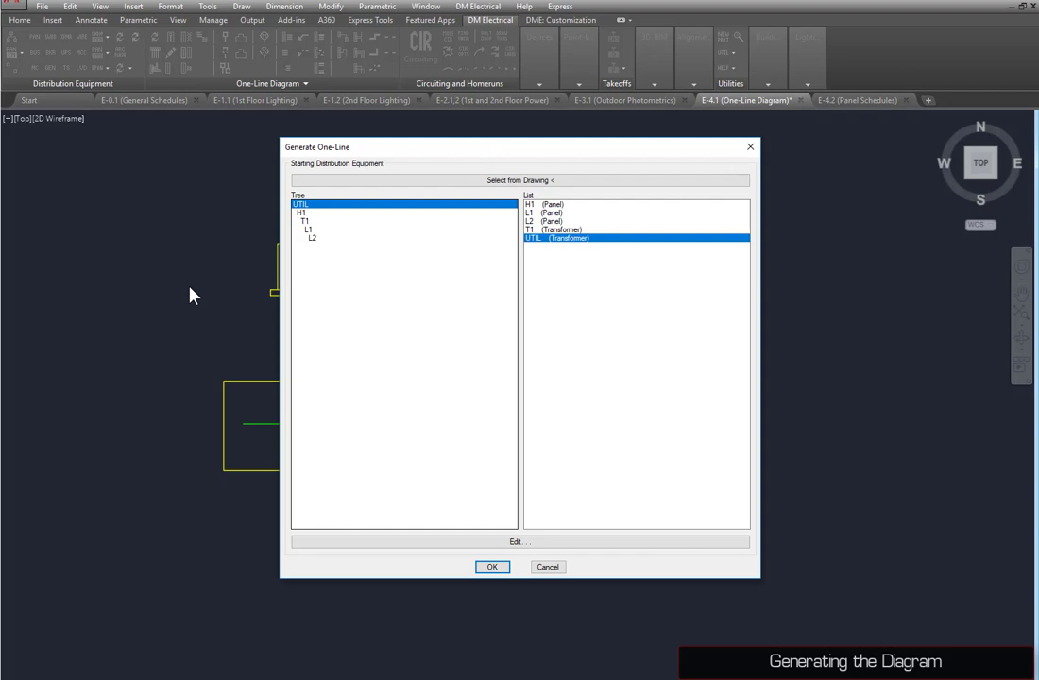
click(499, 566)
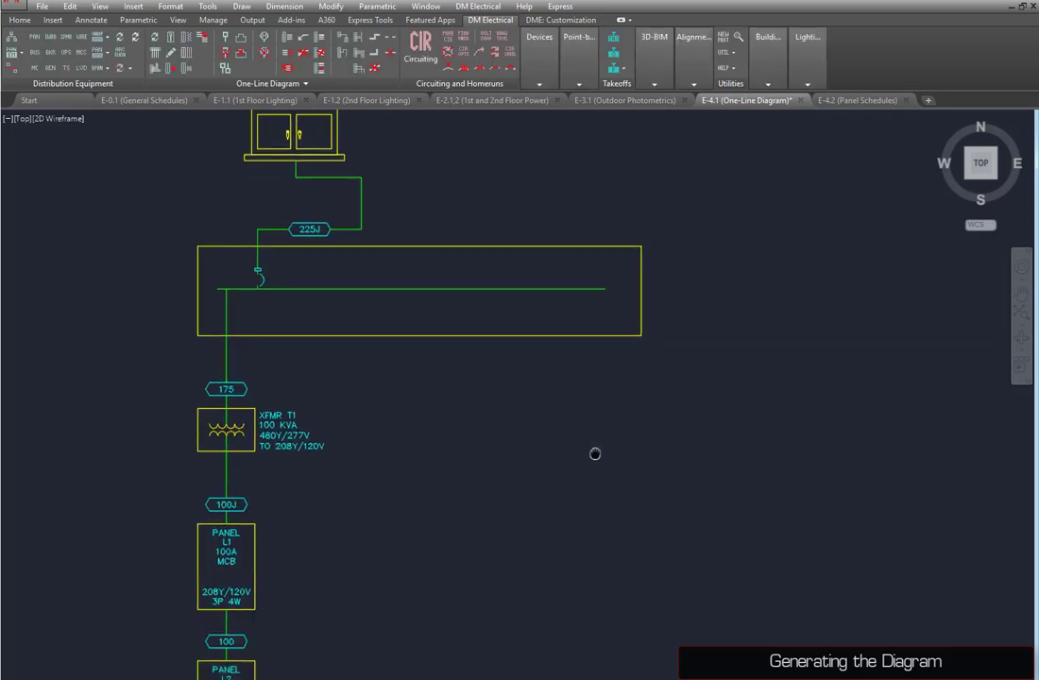
Move panel L1 to the right of transformer T1 with MOVE
middle_drag(594, 418, 535, 514)
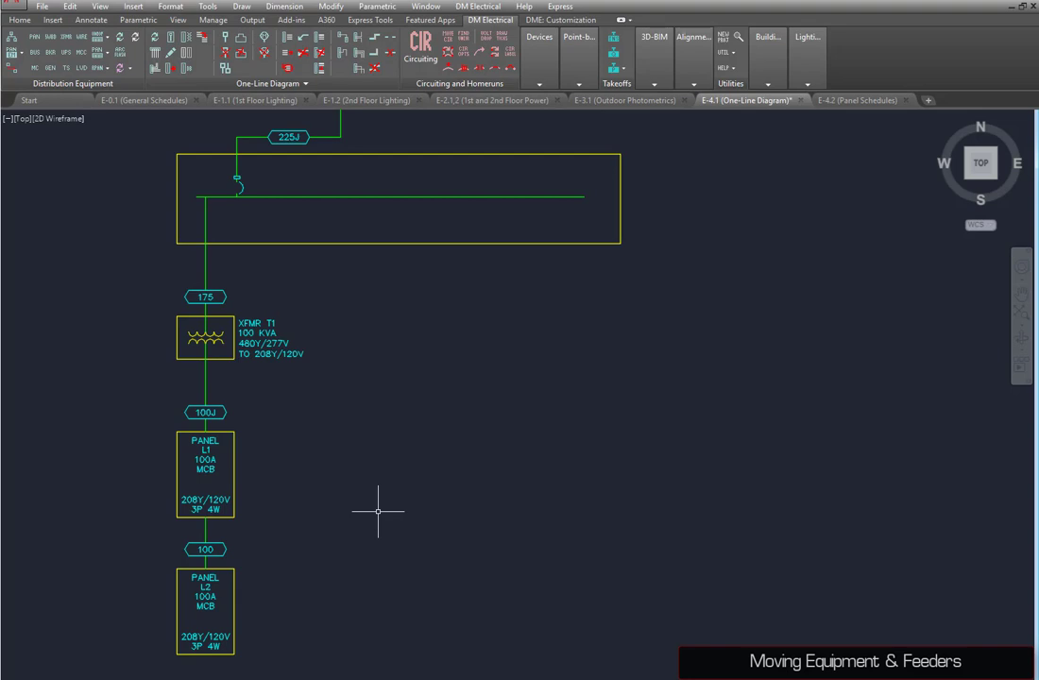
click(200, 460)
text(move)
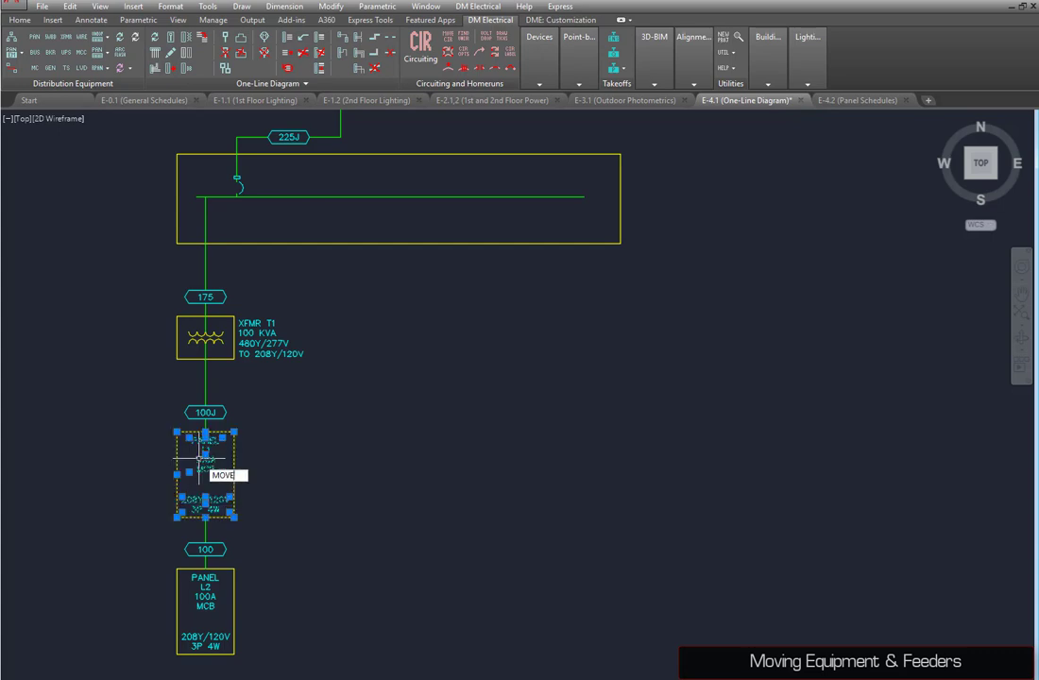
key(Return)
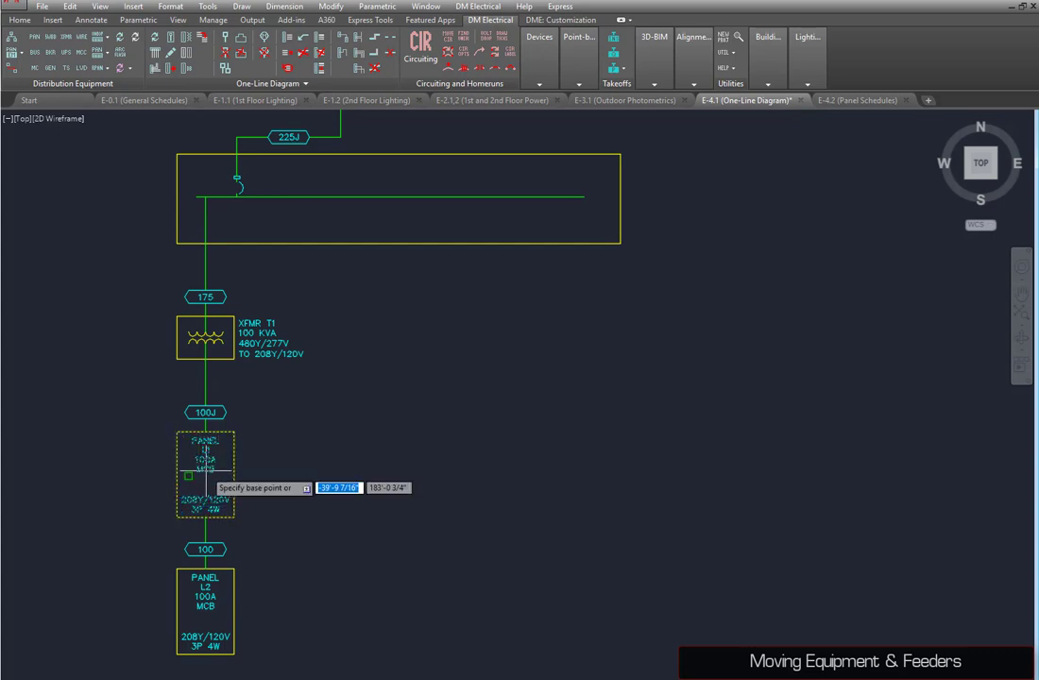
click(188, 475)
click(435, 473)
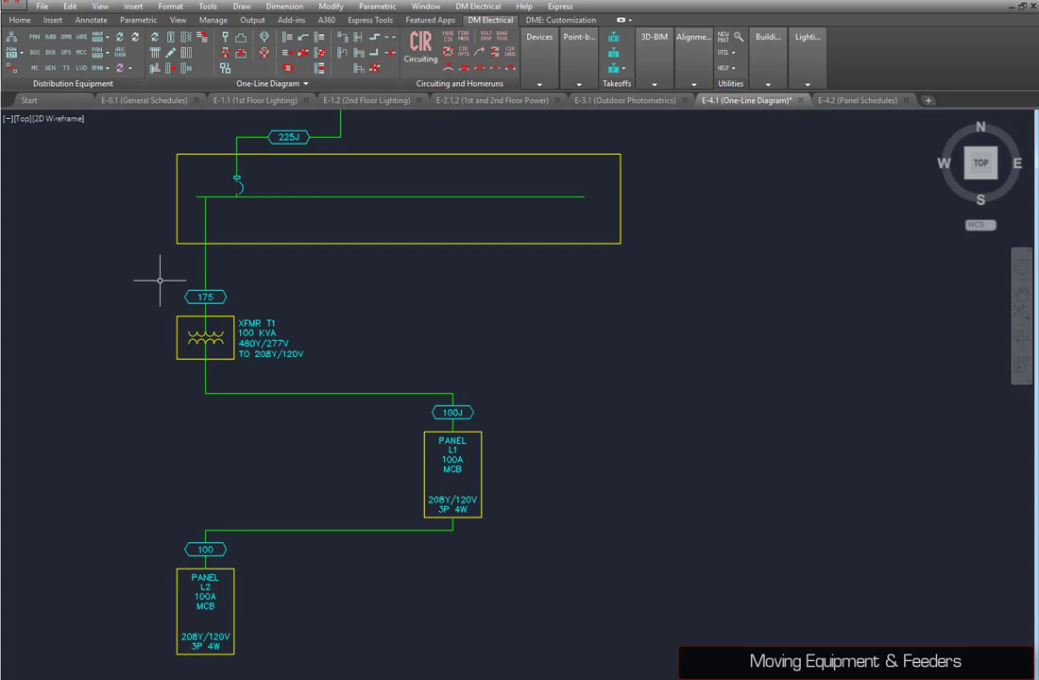
Reconnect T1's 175 feeder further right along the H1 bus
click(205, 267)
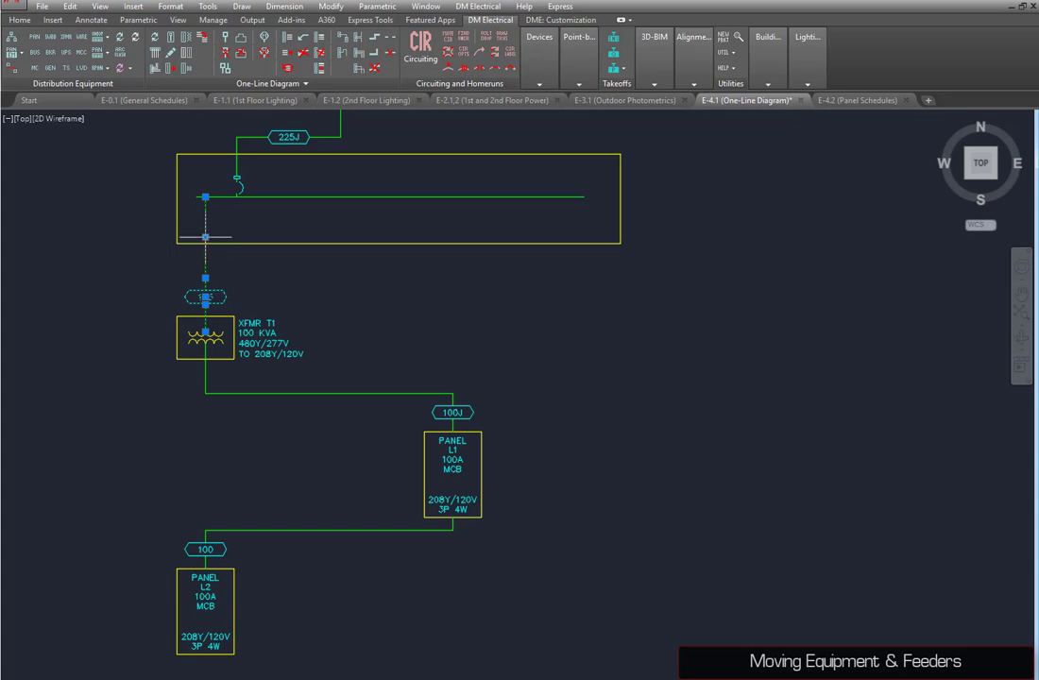
click(205, 238)
click(289, 236)
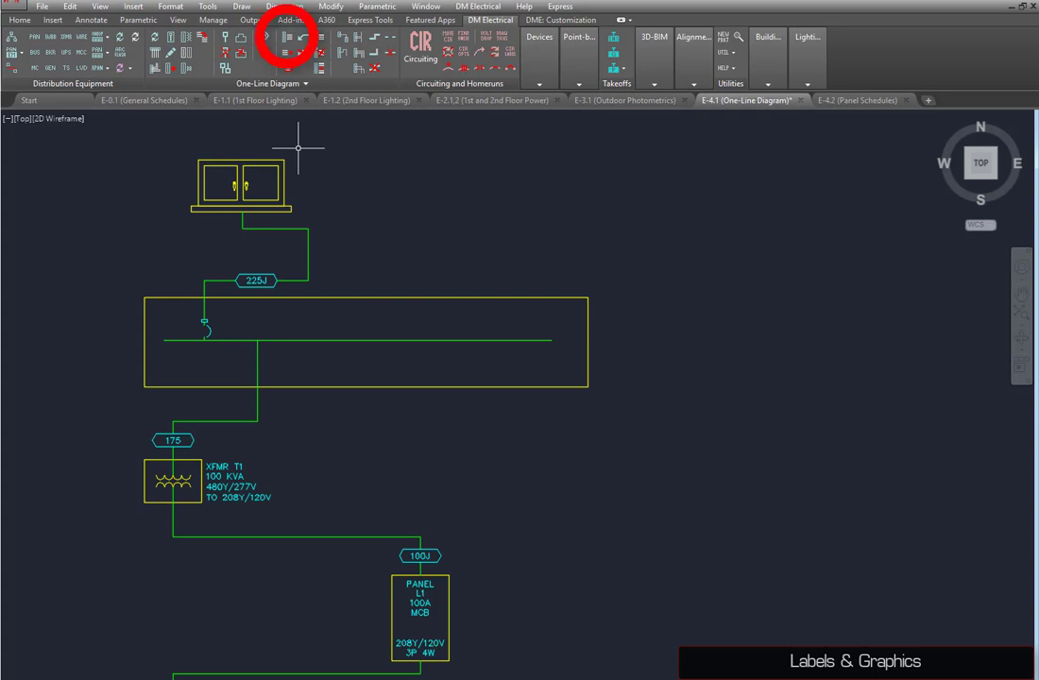
Configure H1's labels: Description prefixed PANEL, Volts, and Fault @ Device (A) prefixed FAULT=
click(288, 39)
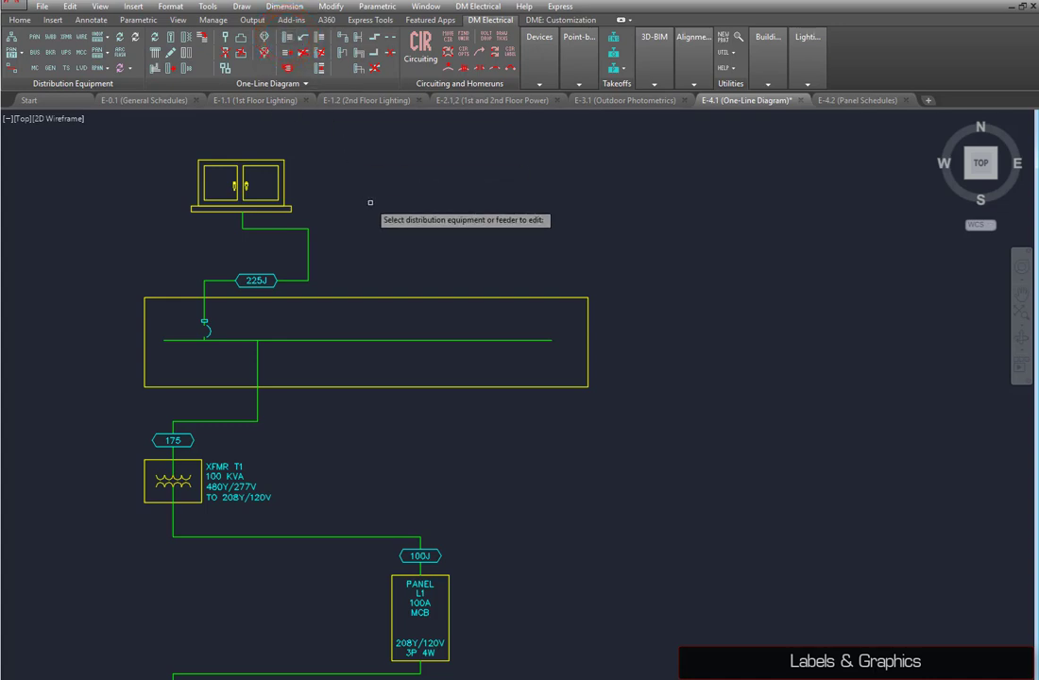
click(346, 298)
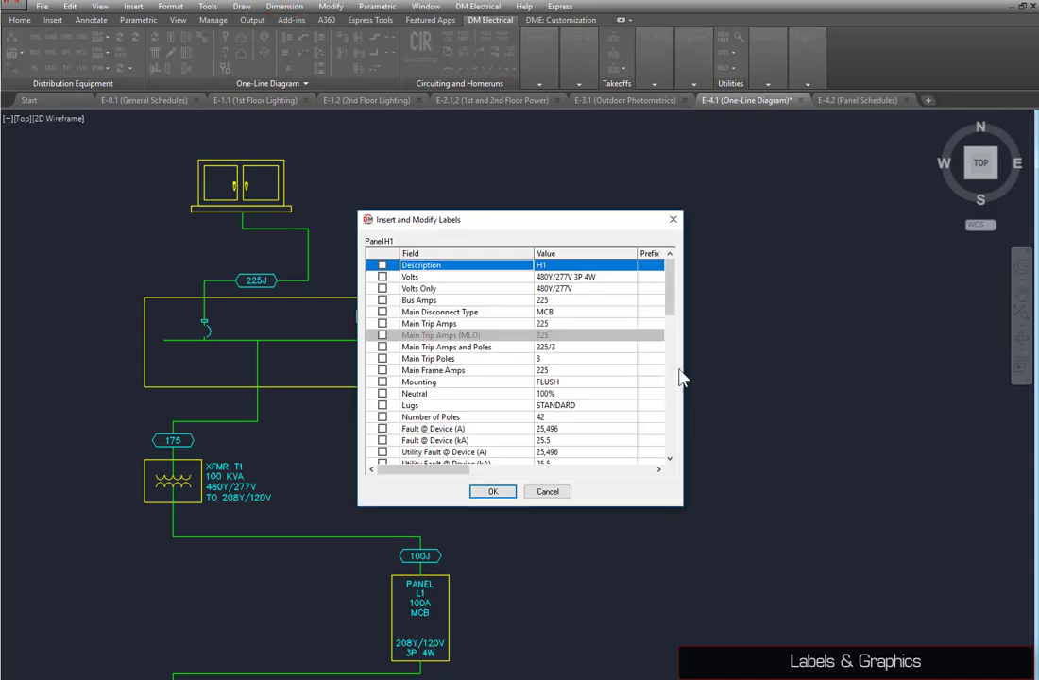
drag(685, 360, 819, 360)
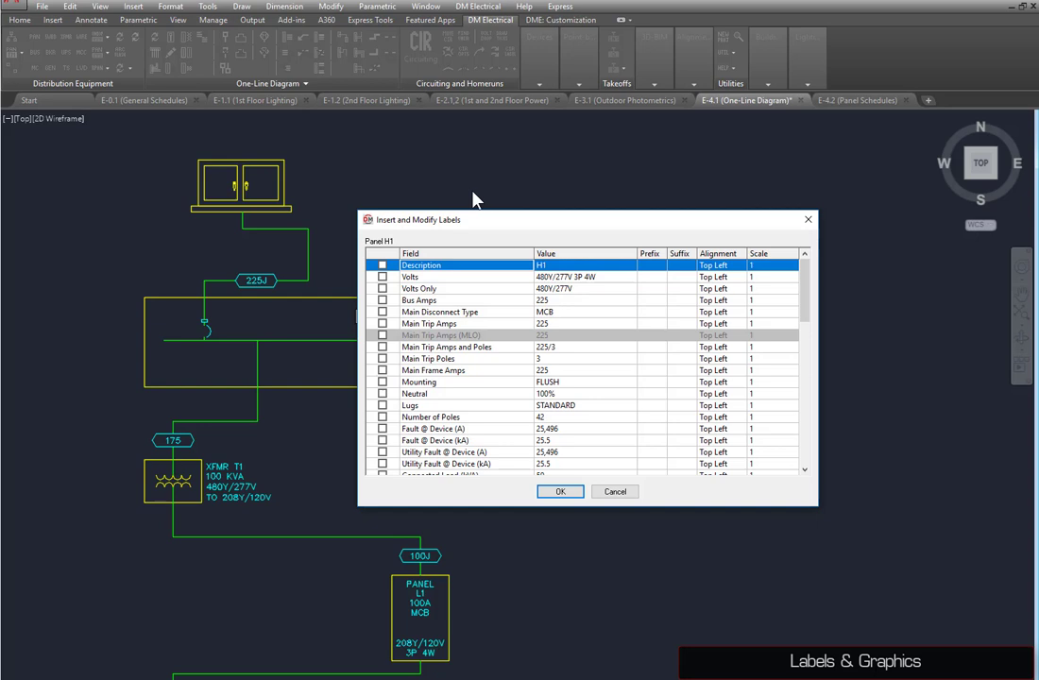
click(655, 266)
text(PANEL)
key(Return)
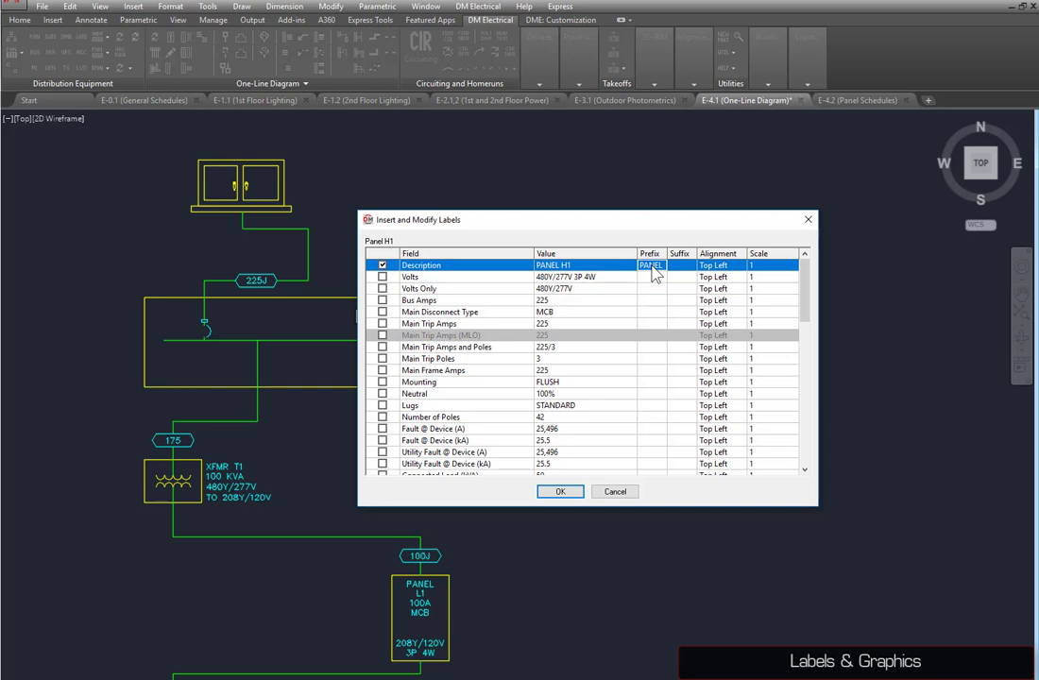
click(382, 277)
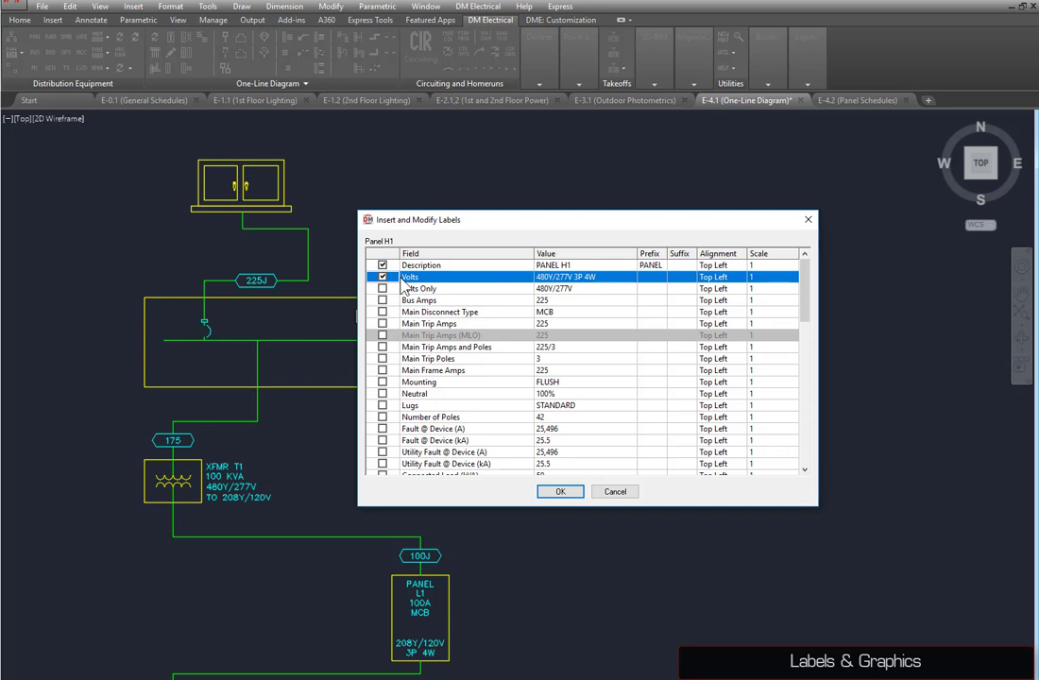
click(382, 429)
double_click(660, 429)
text(FAULT=)
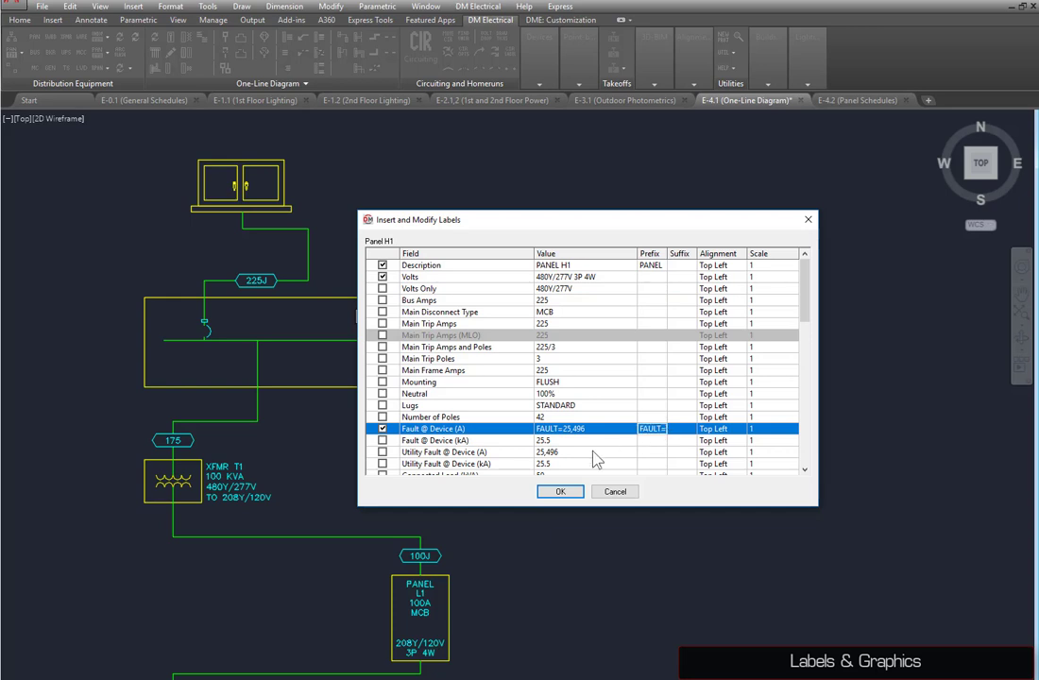
click(560, 491)
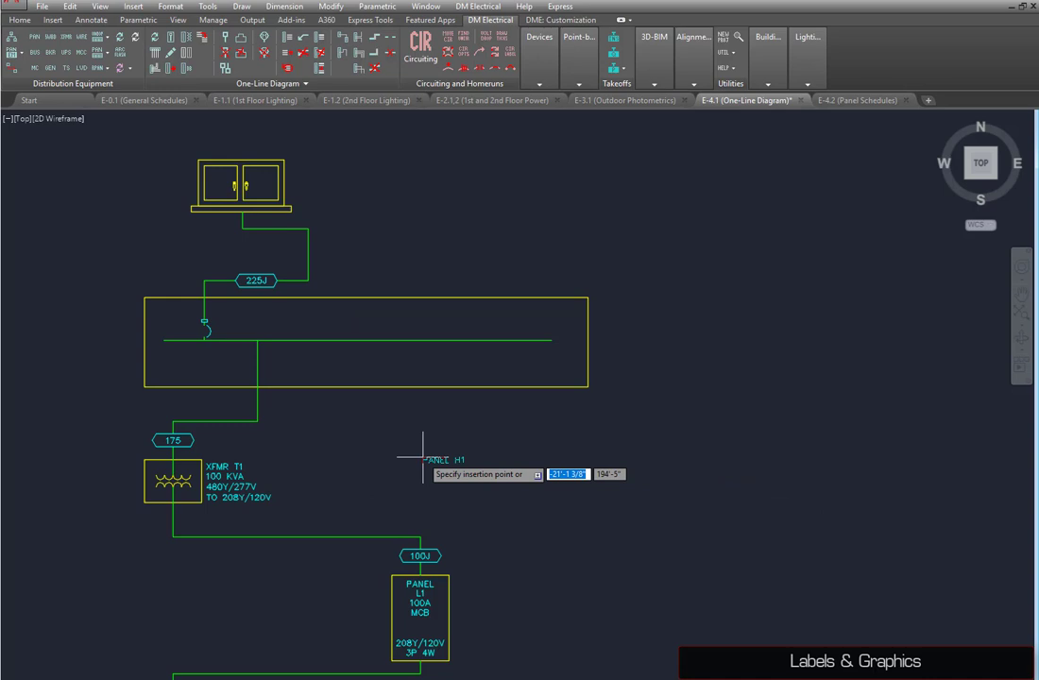
Place PANEL H1 and the 480Y/277V 3P 4W line at the top-left inside H1's box
click(145, 304)
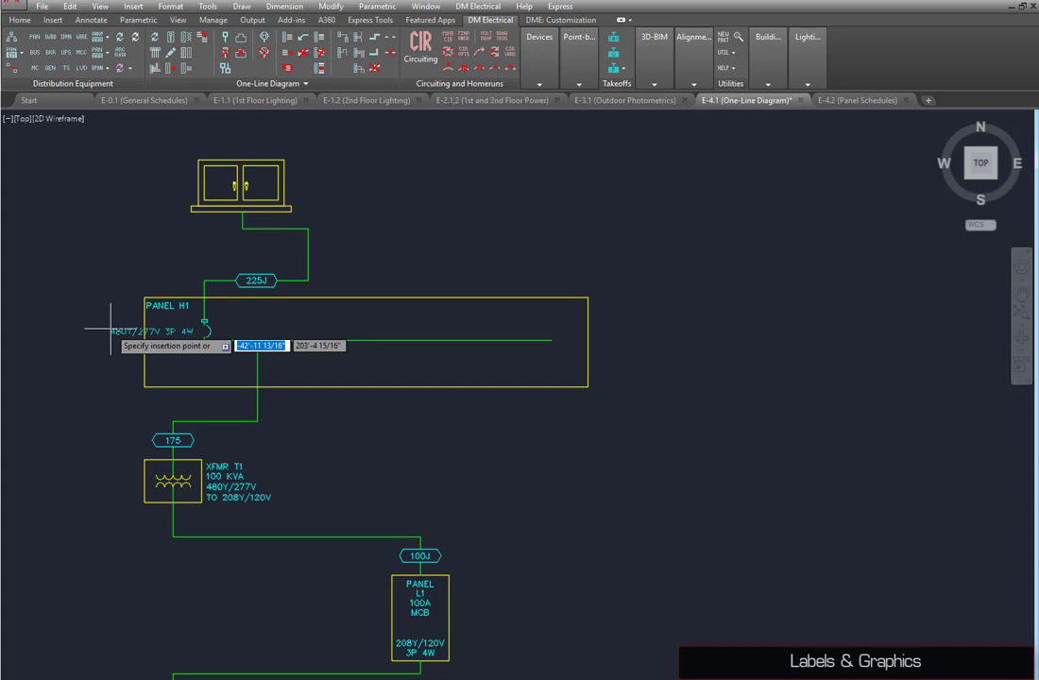
click(112, 330)
Place FAULT=25,496 above panel H1 and select the panel block
click(112, 329)
scroll(85, 241, up, 3)
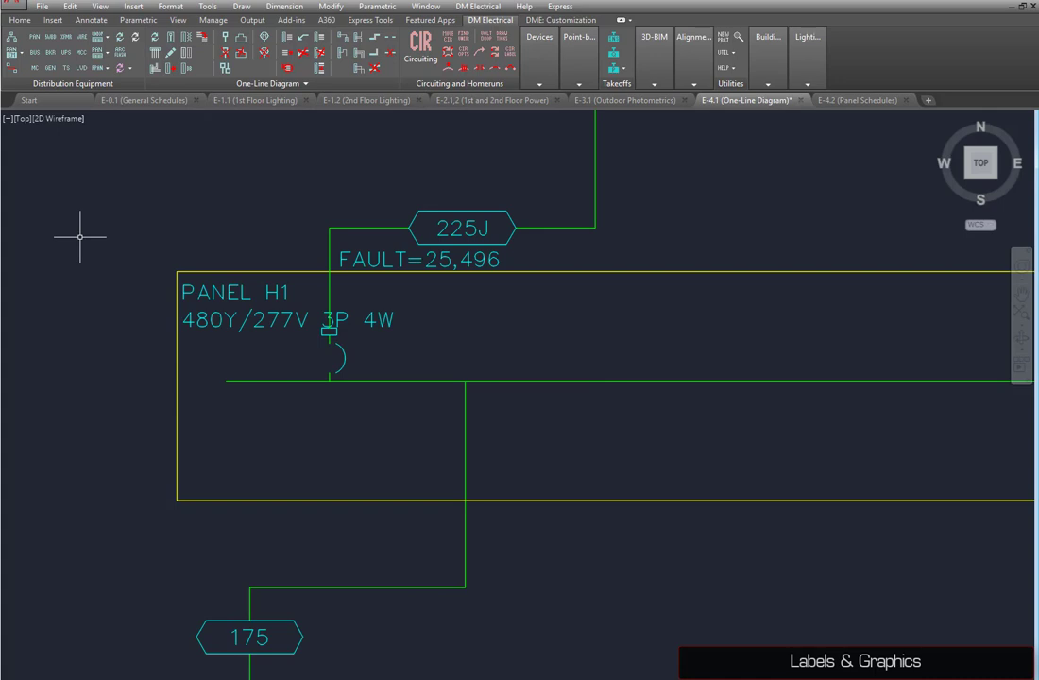
click(260, 322)
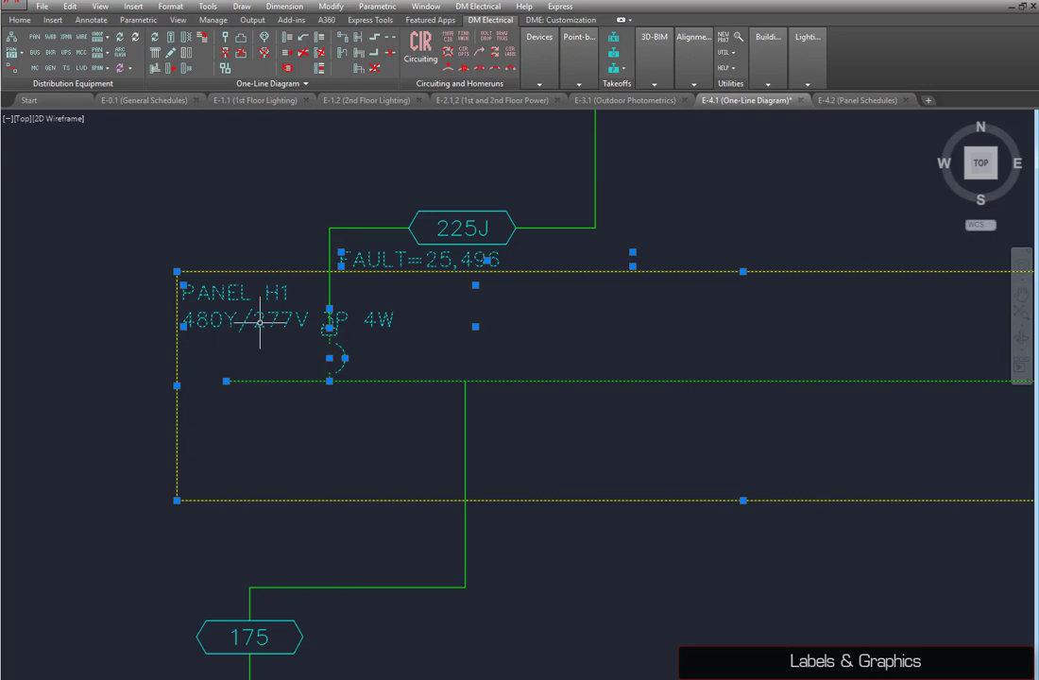
click(329, 308)
key(Escape)
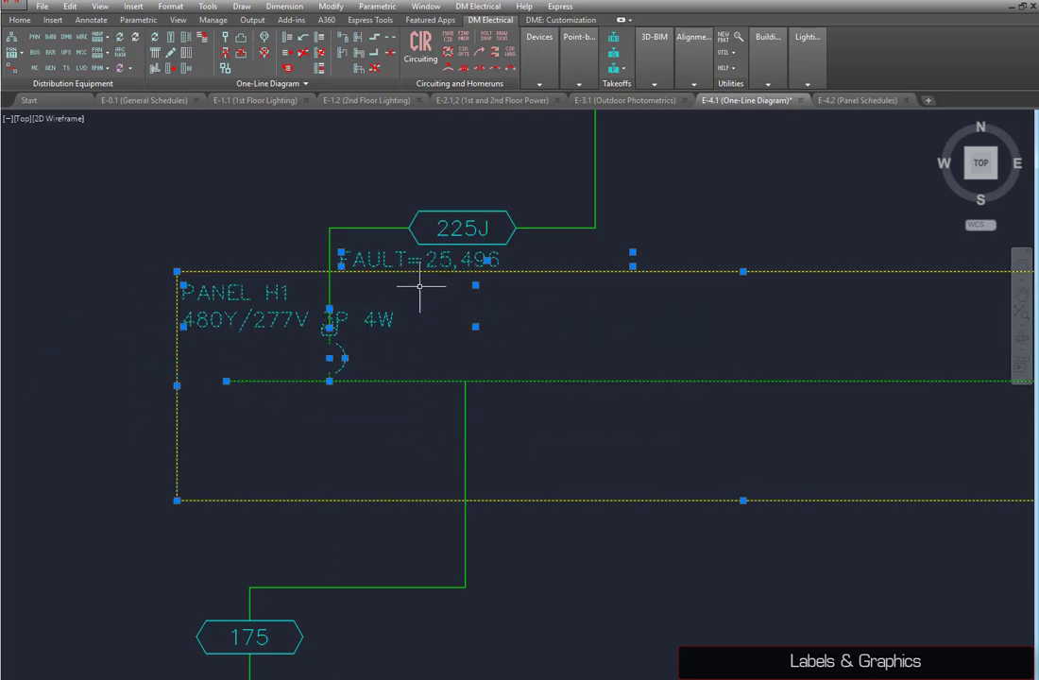
Narrow H1's label width so 3P 4W wraps below 480Y/277V
click(182, 284)
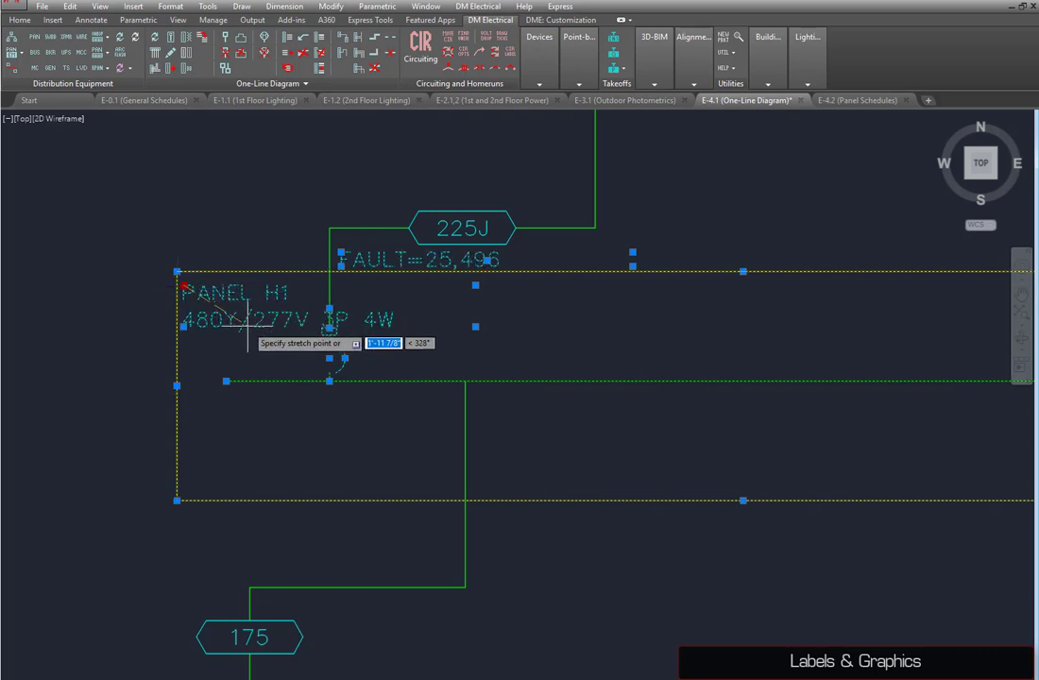
click(182, 284)
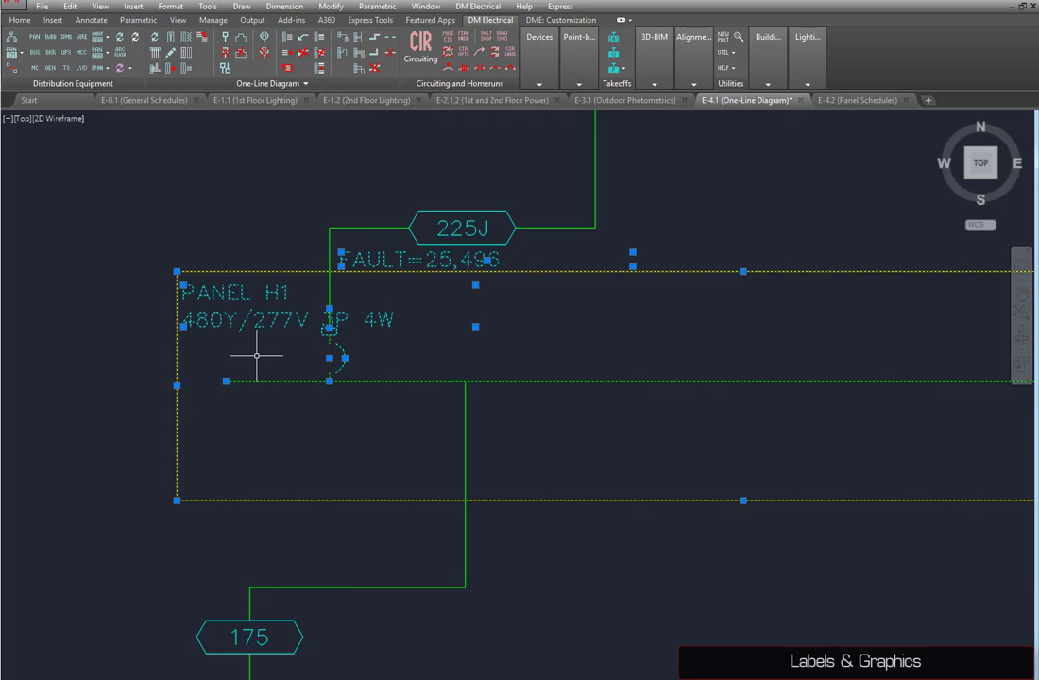
click(475, 326)
click(303, 324)
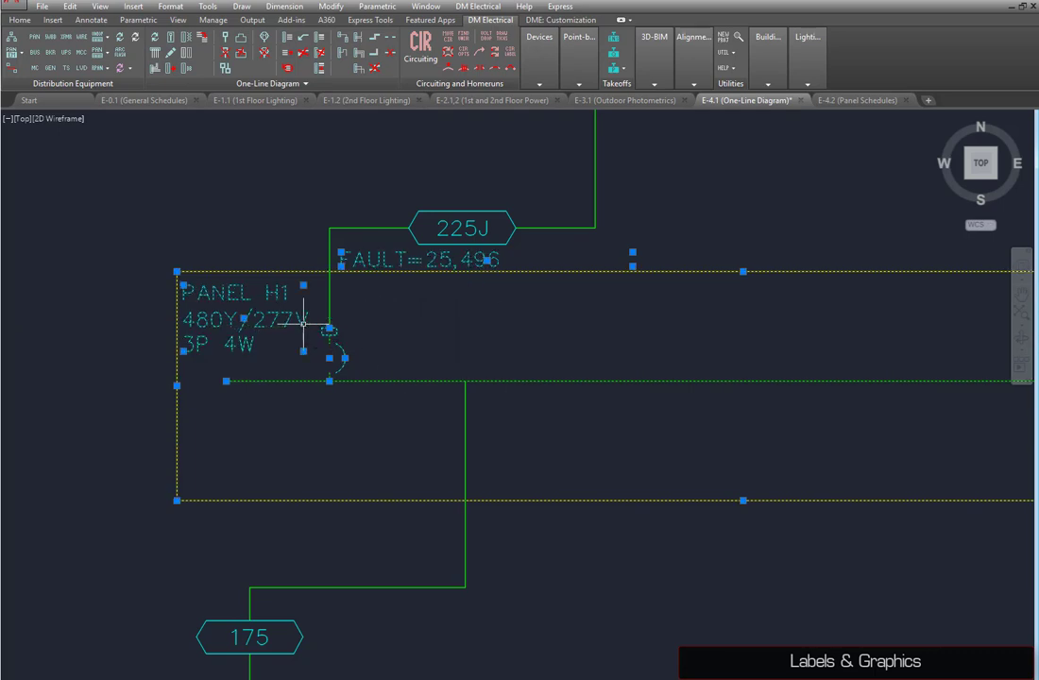
key(Escape)
scroll(57, 327, down, 3)
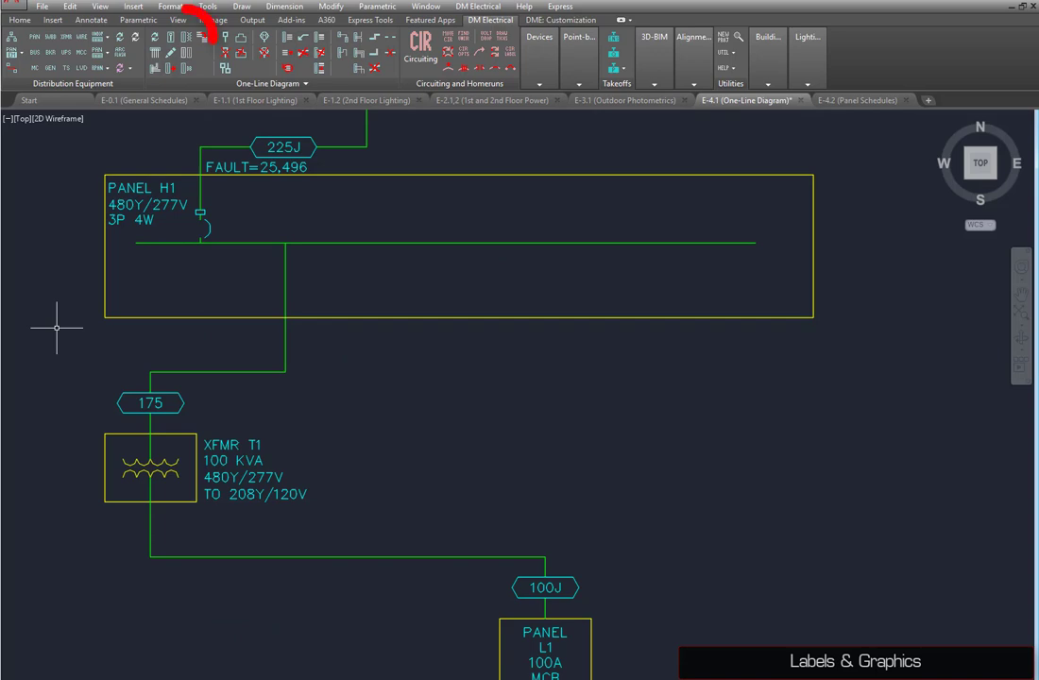
Give the H1–T1 feeder a Circuit Breaker OCP block with Change Feeder Graphics
click(171, 37)
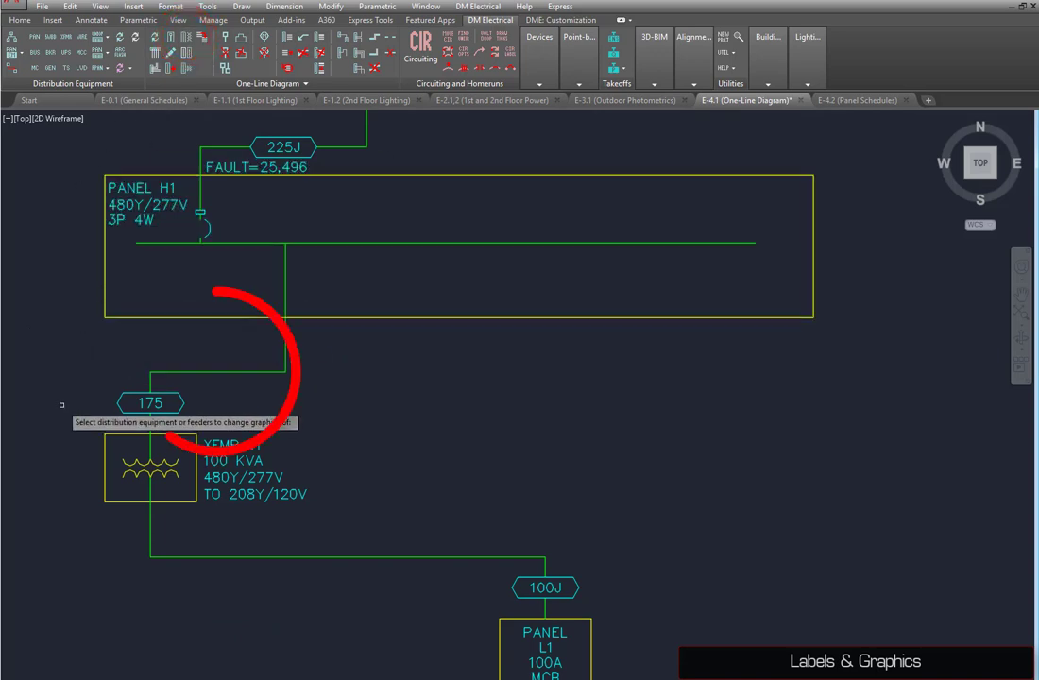
click(150, 389)
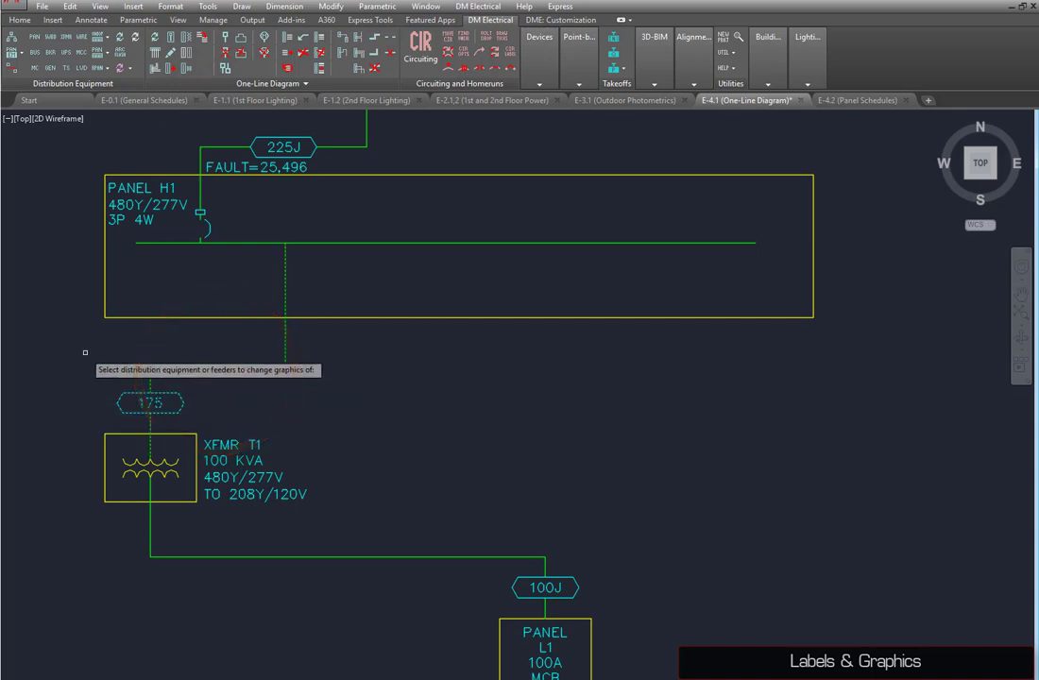
key(Return)
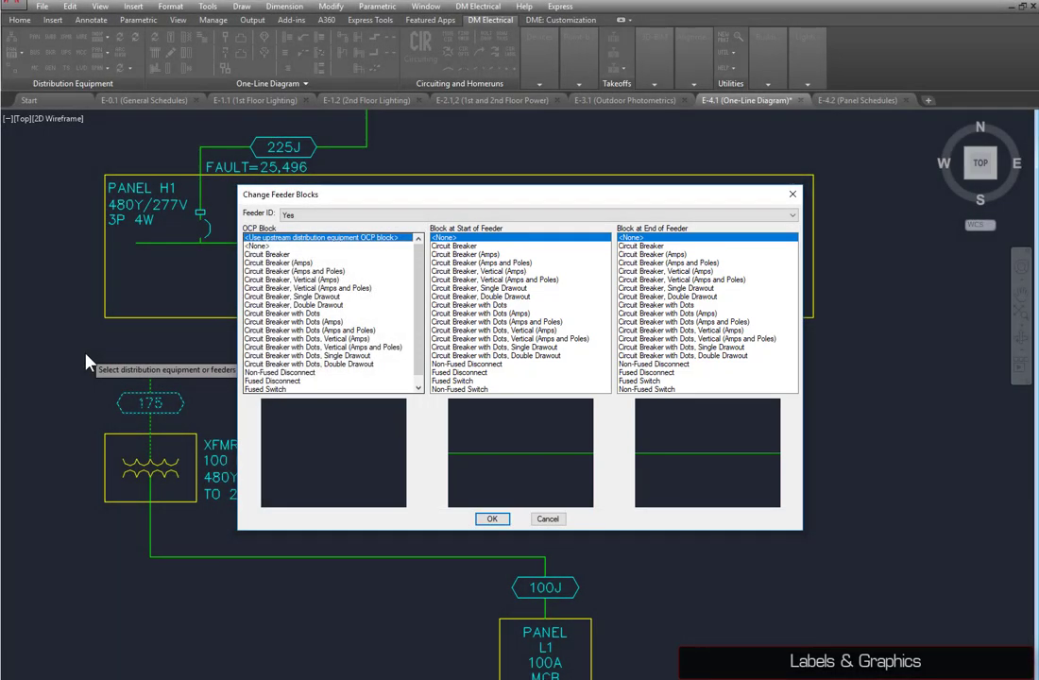
click(267, 254)
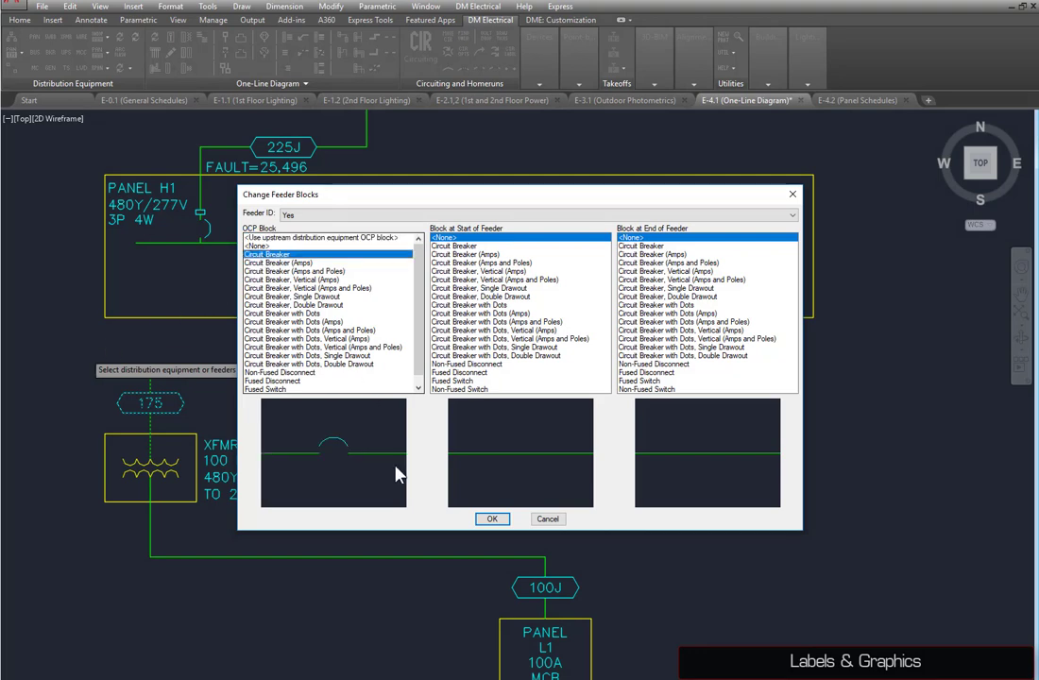
click(492, 519)
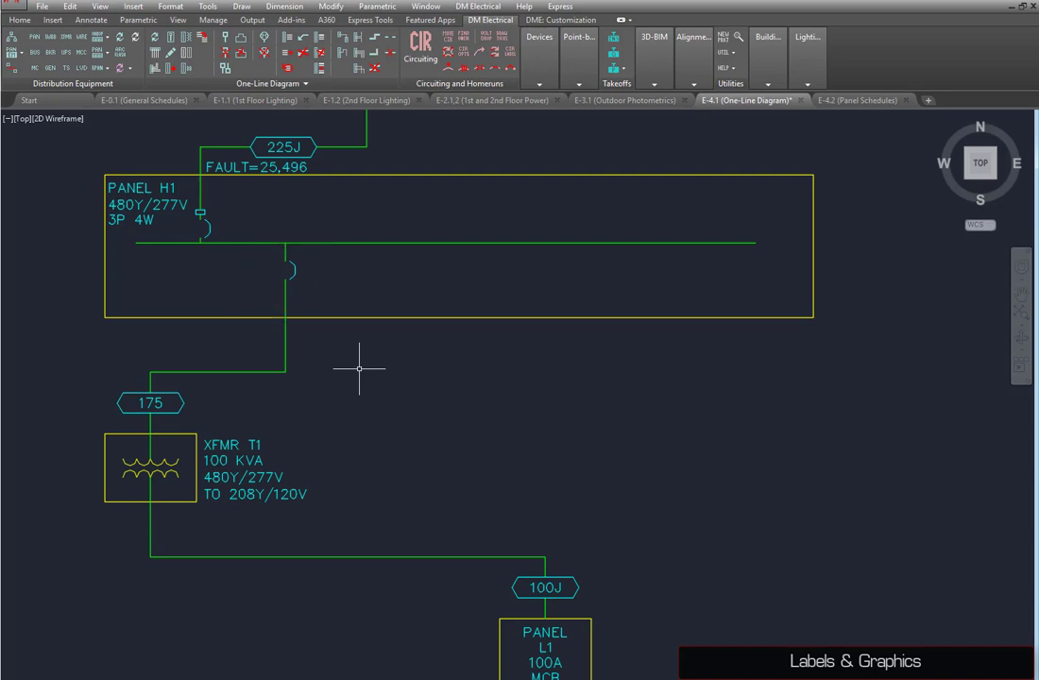
Stretch the panel H1 one-line objects to adjust the layout
click(276, 343)
click(290, 255)
click(286, 271)
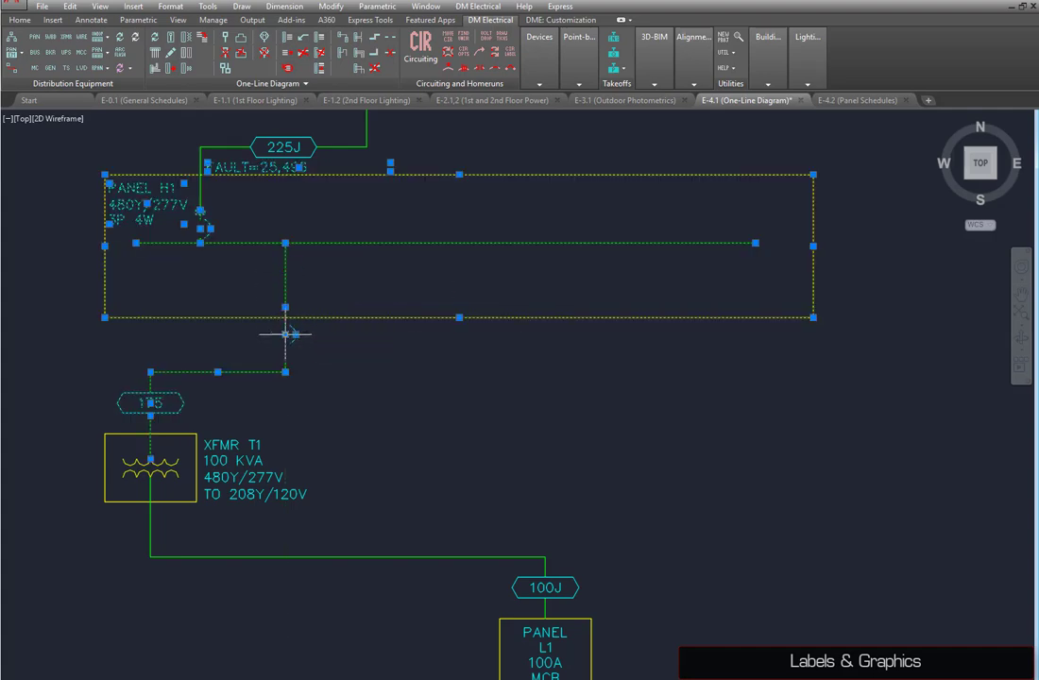
click(249, 341)
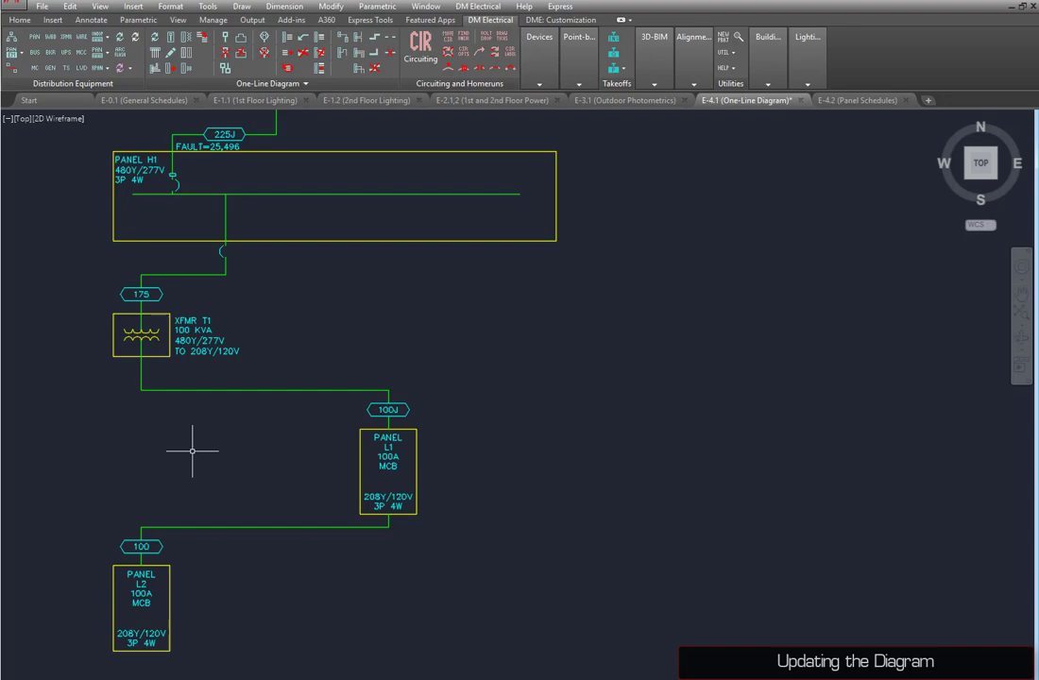
Set panel L2's Bus Amps to 150 in the Panel dialog and save
click(31, 49)
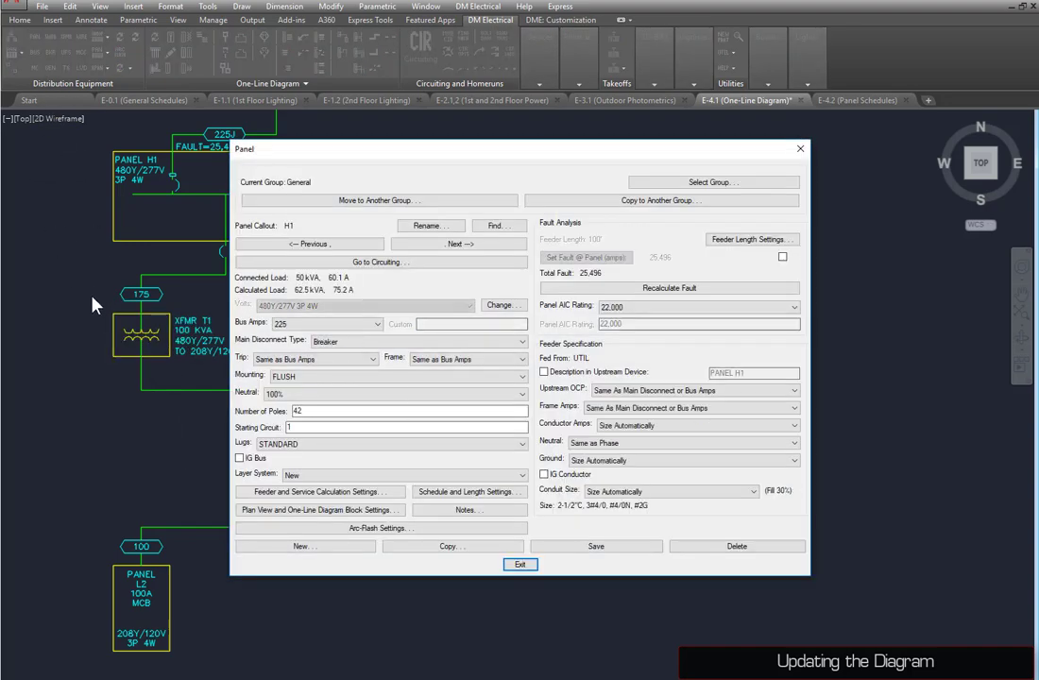
click(304, 243)
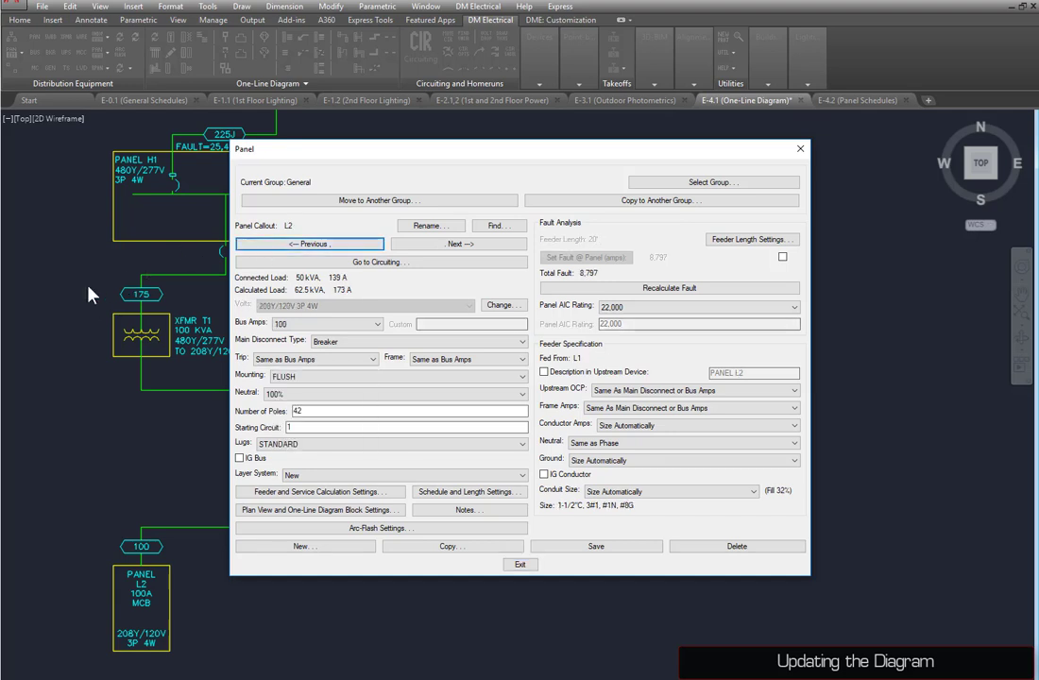
click(343, 324)
click(304, 377)
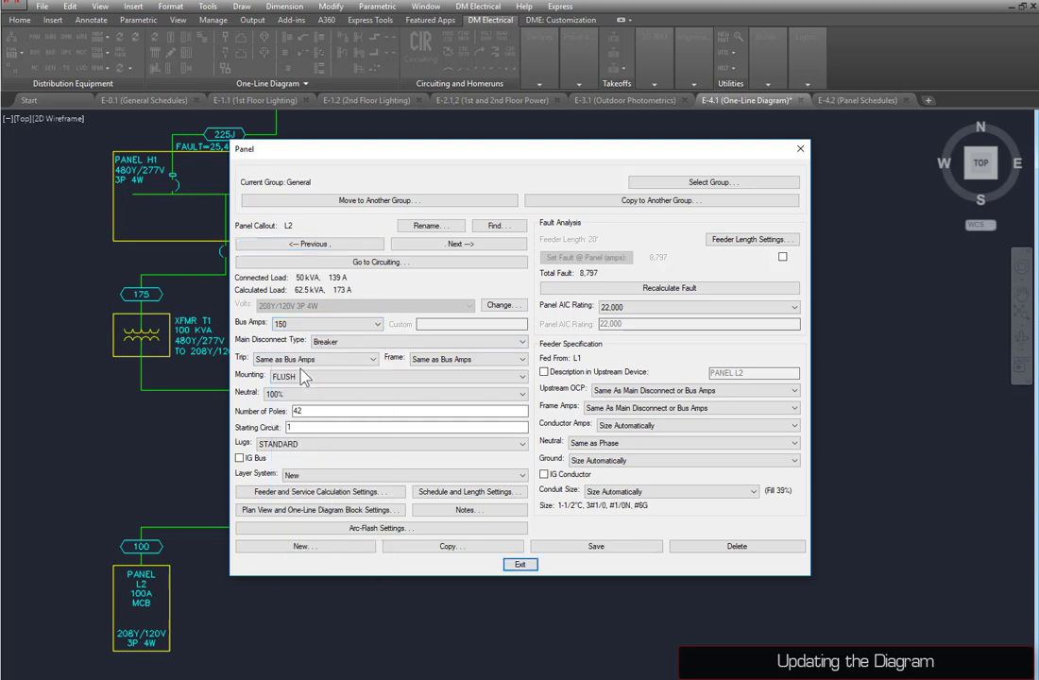
click(565, 547)
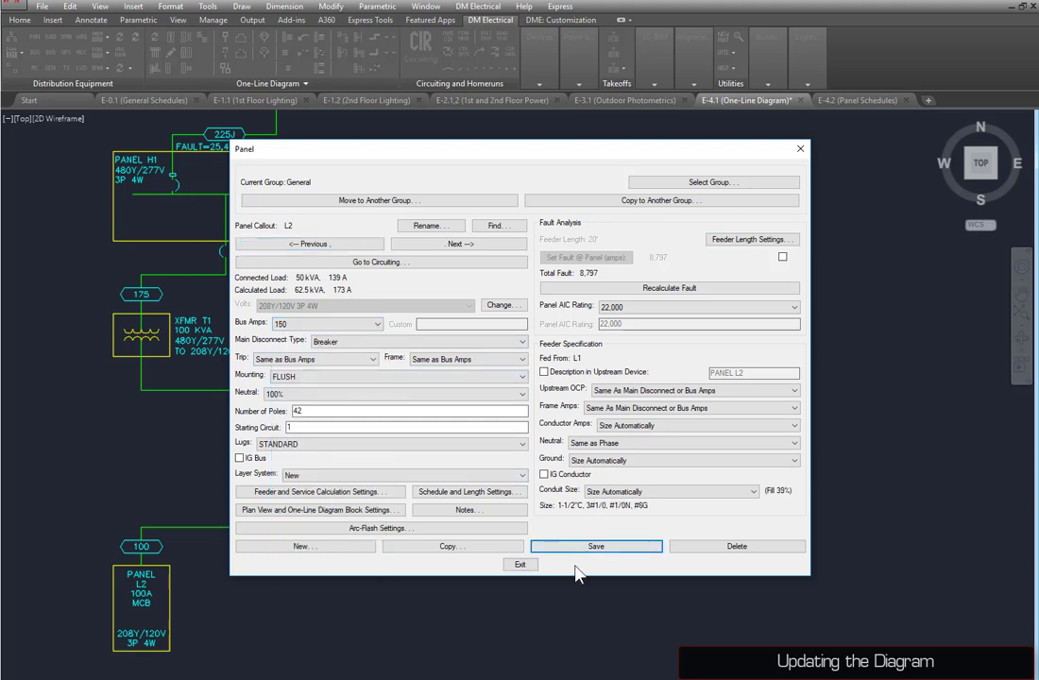
Use DEV Query on XFMR T1 to set its KVA to 150
click(521, 564)
mouse_move(546, 74)
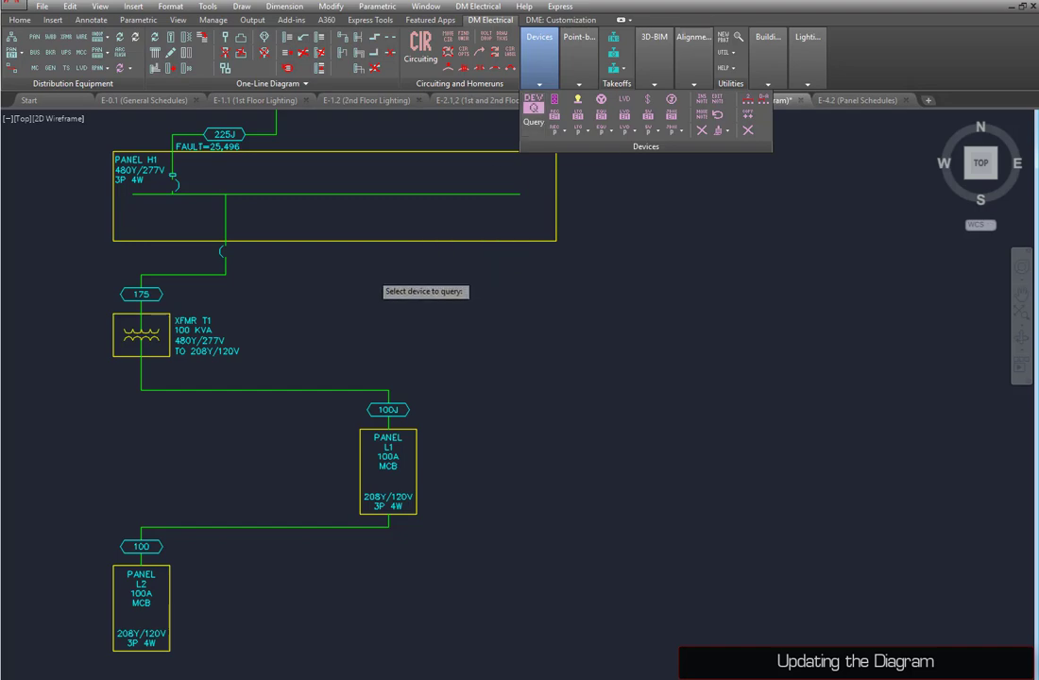
click(541, 108)
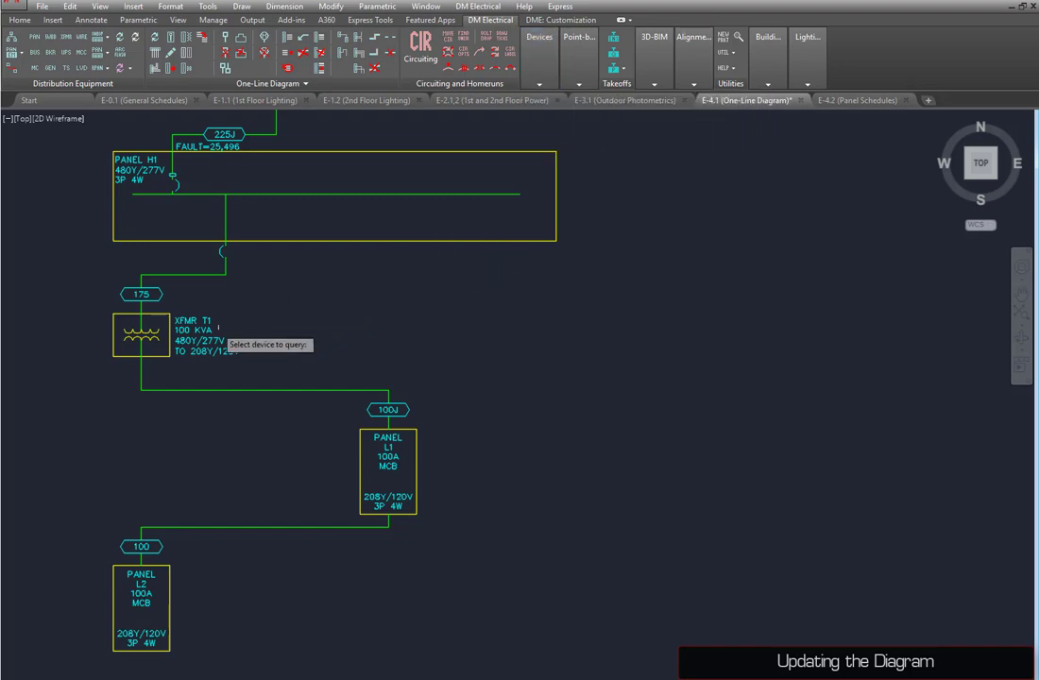
click(206, 340)
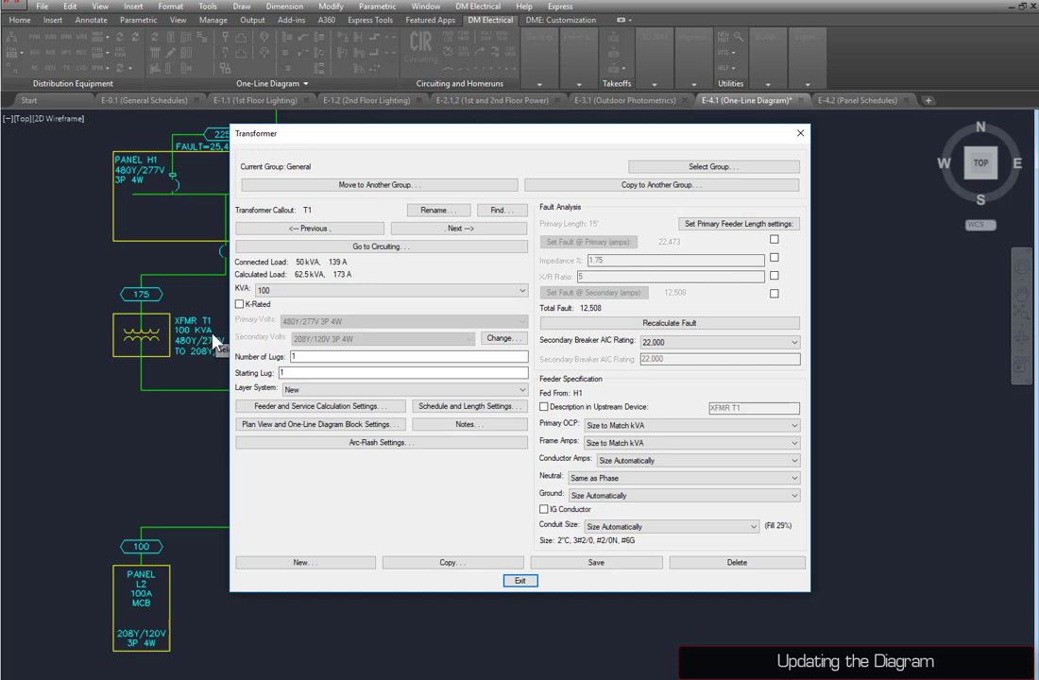
click(270, 290)
click(271, 396)
click(272, 406)
click(520, 580)
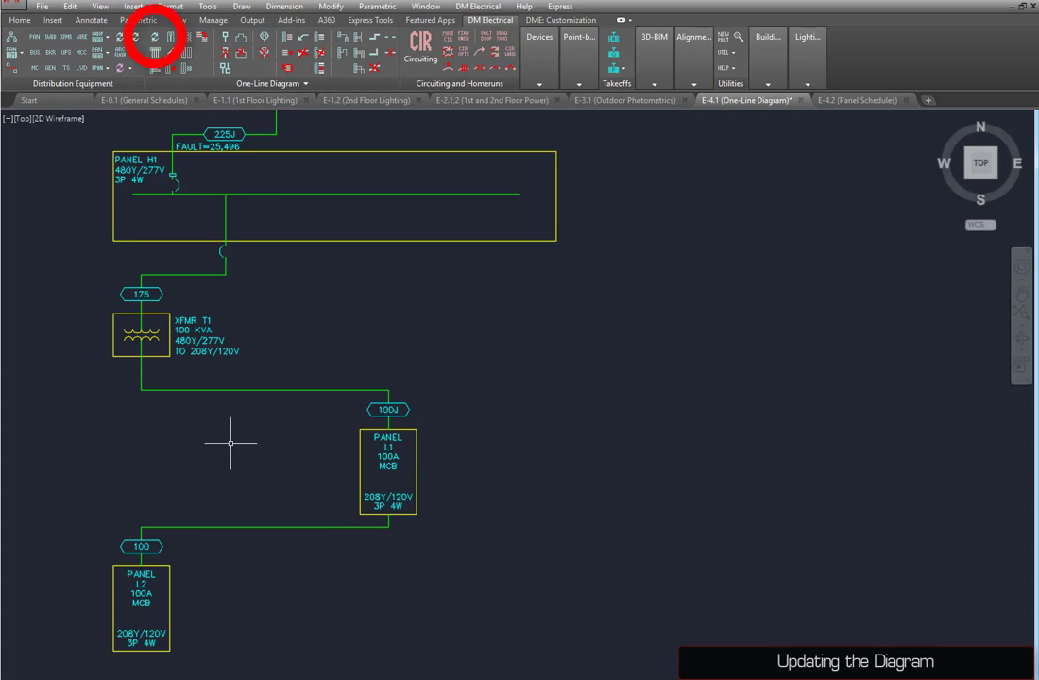
Update the one-line diagram to show T1 at 150 KVA on a 250 feeder and L2 at 150A
click(158, 43)
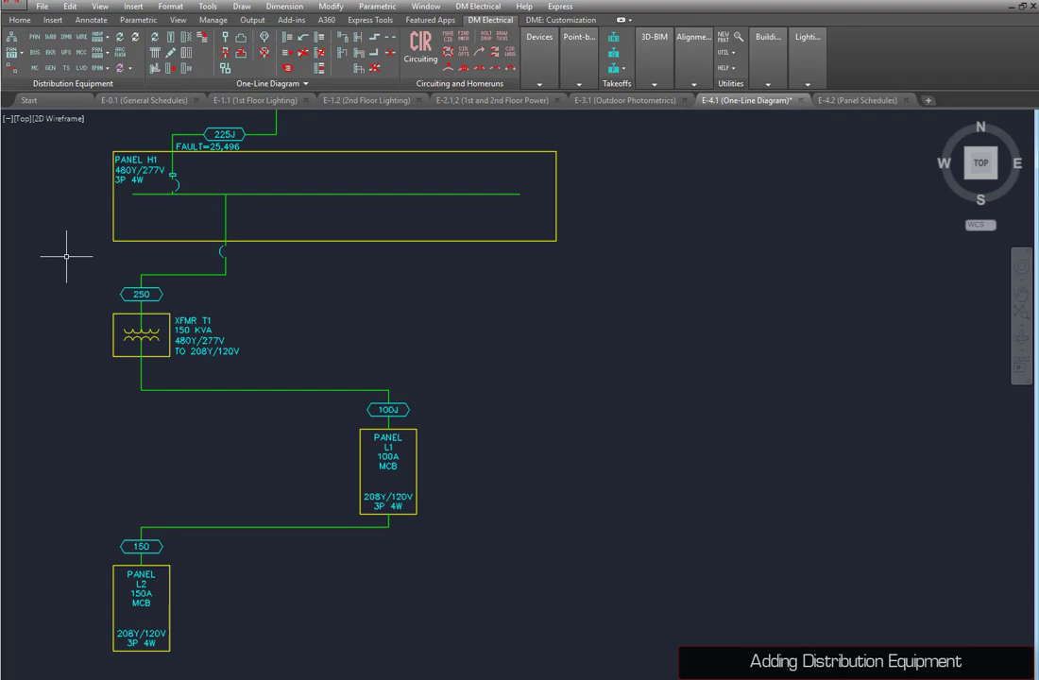
Copy panel L2 into a new panel with callout L3
click(34, 38)
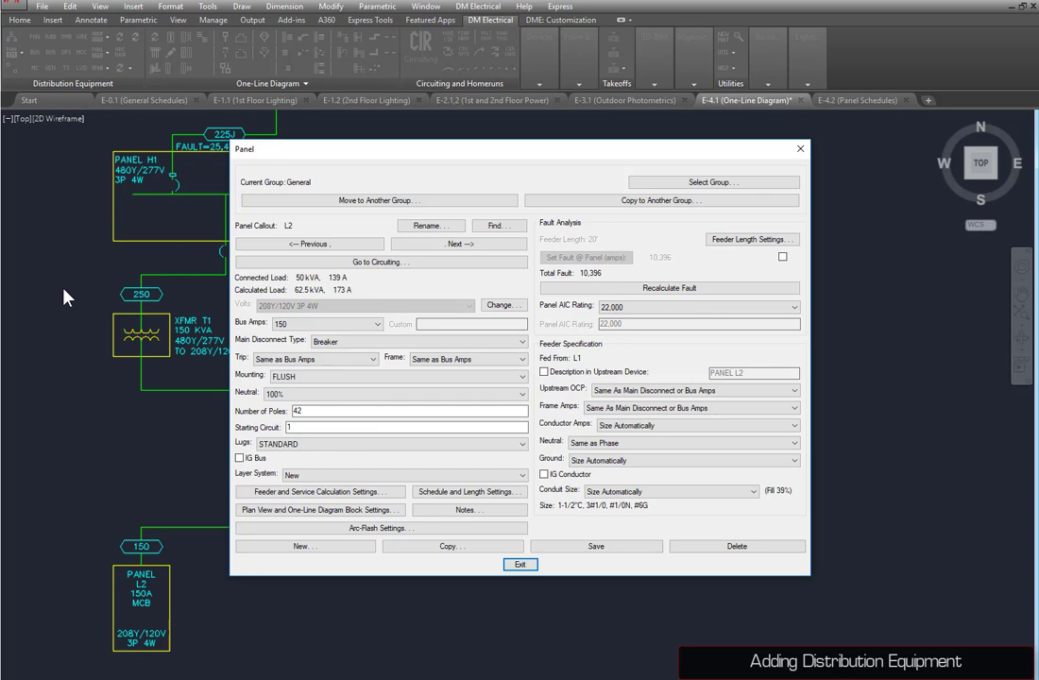
click(419, 548)
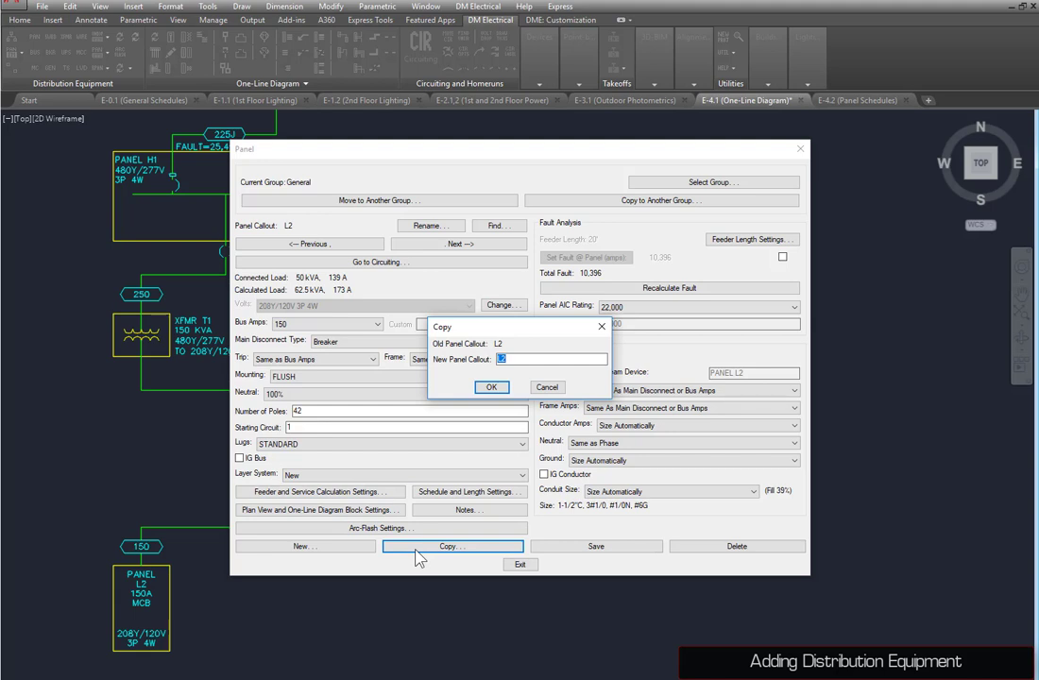
text(L3)
click(504, 388)
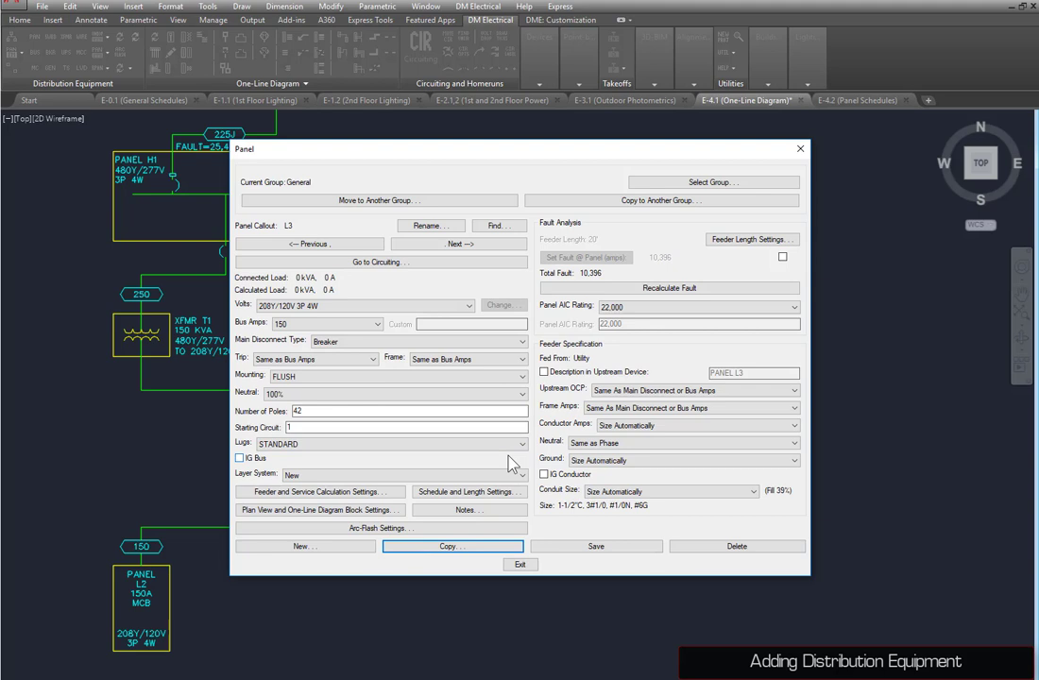
click(519, 565)
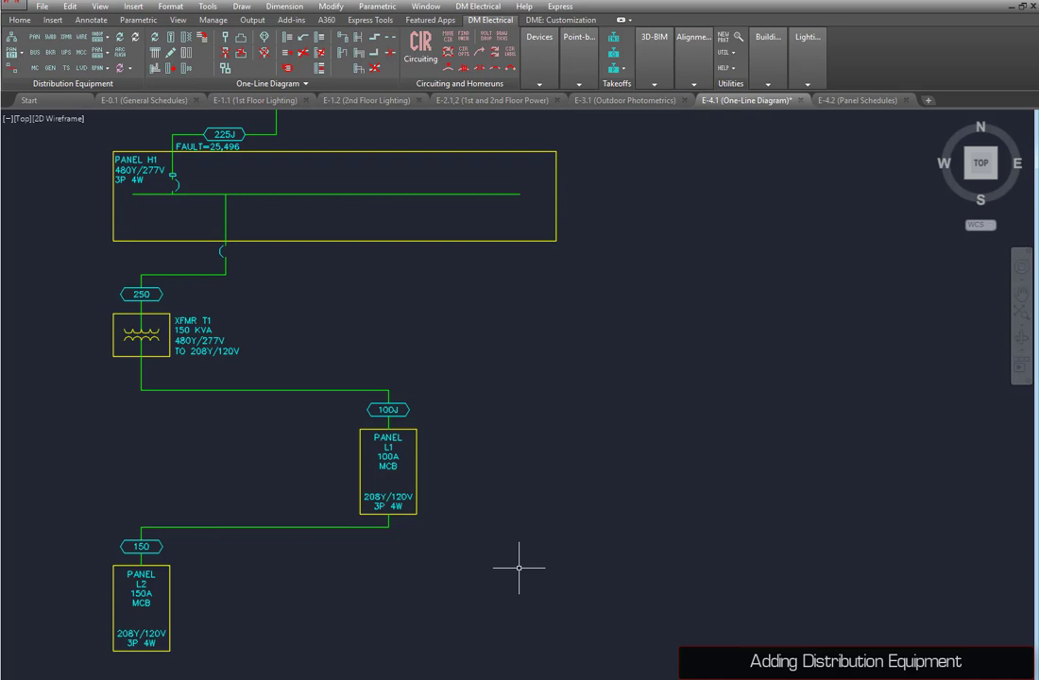
Connect panel L3 to source panel L1 through a three-pole breaker on circuits 2,4,6
click(13, 68)
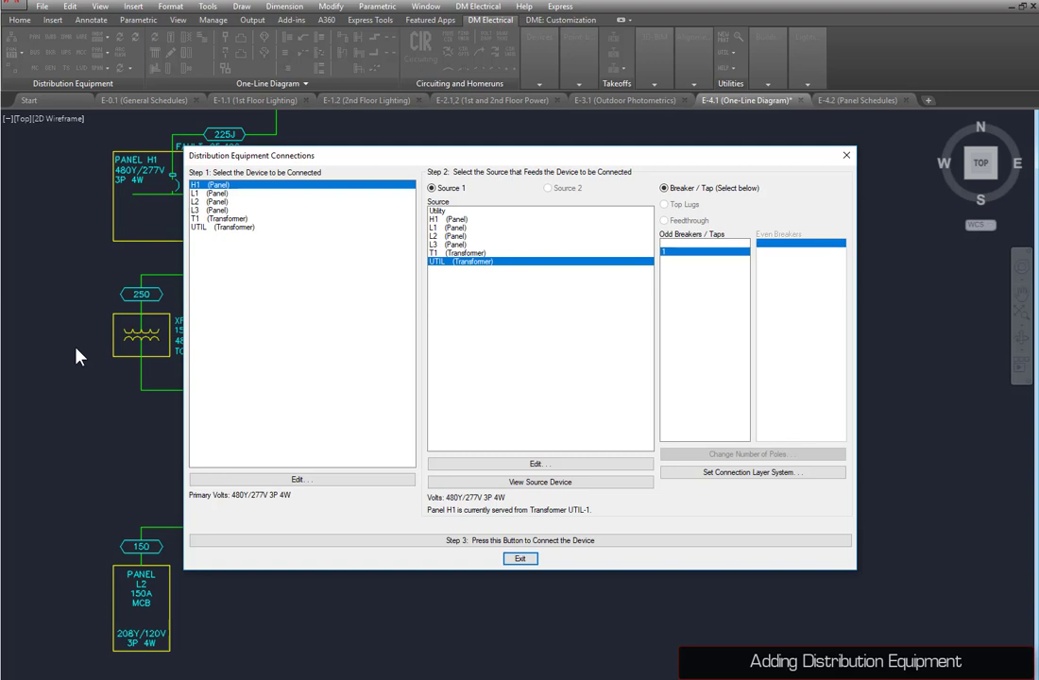
click(219, 210)
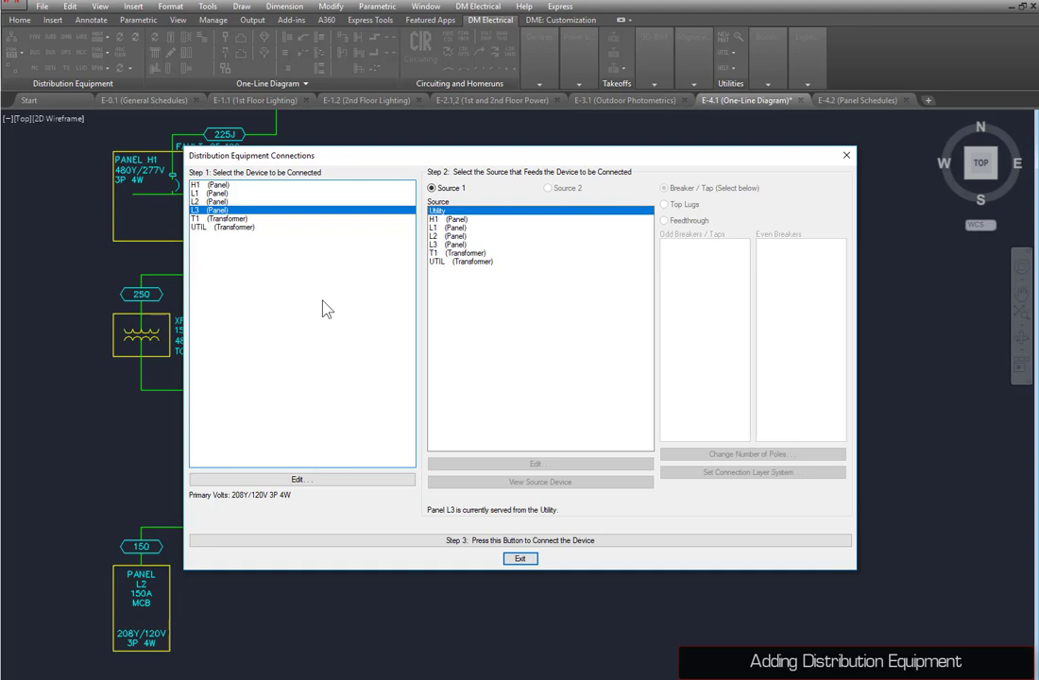
click(449, 228)
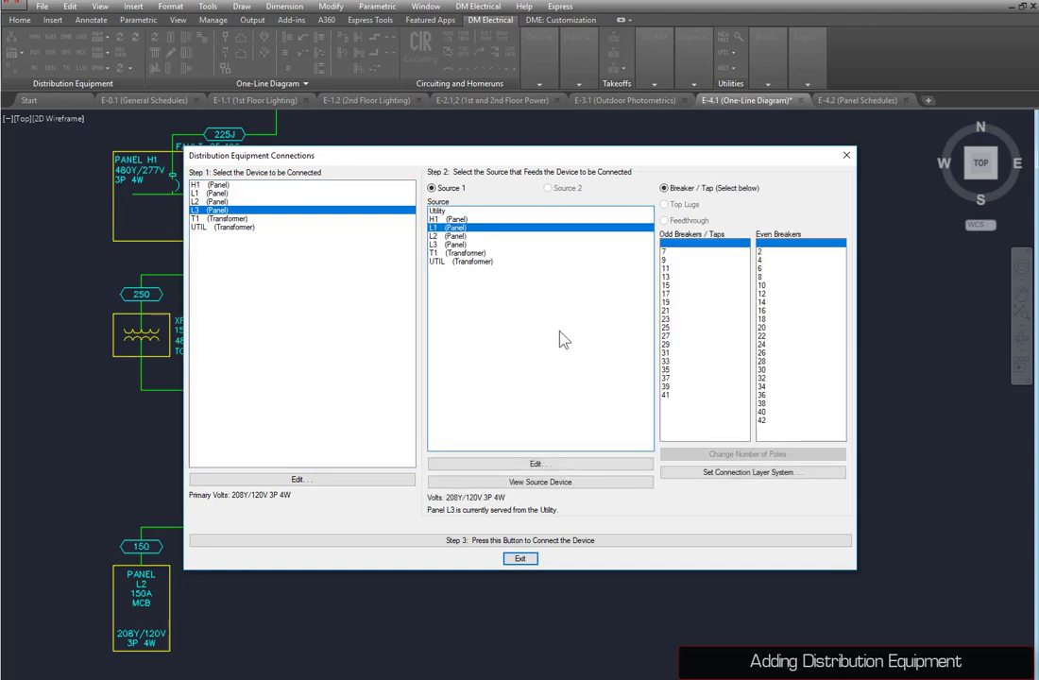
click(768, 252)
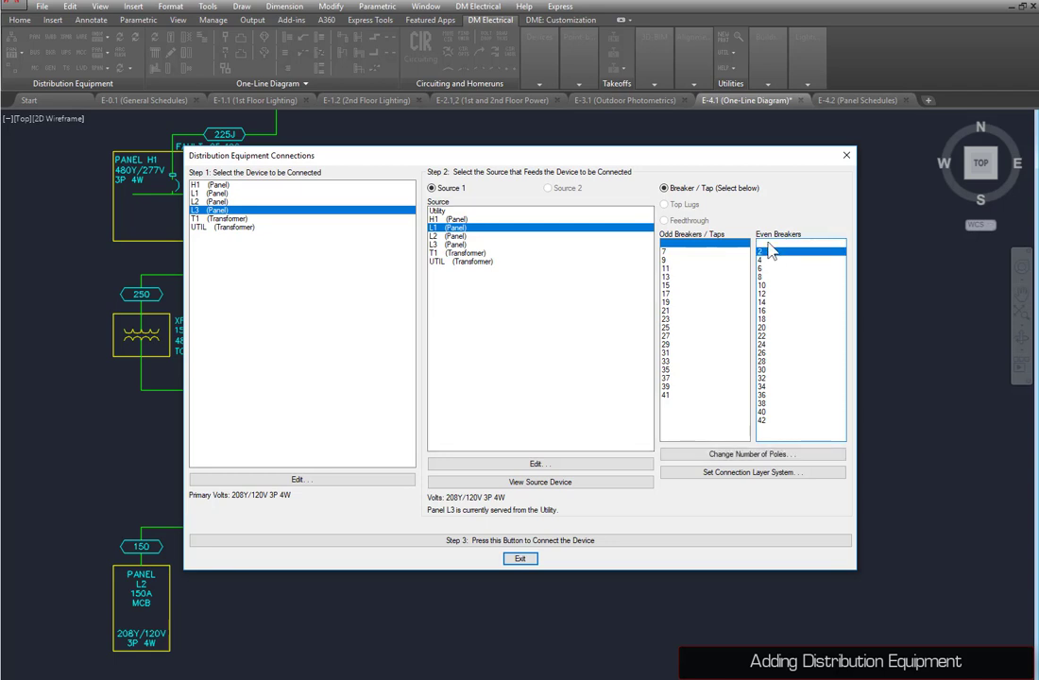
click(752, 453)
click(436, 391)
click(493, 408)
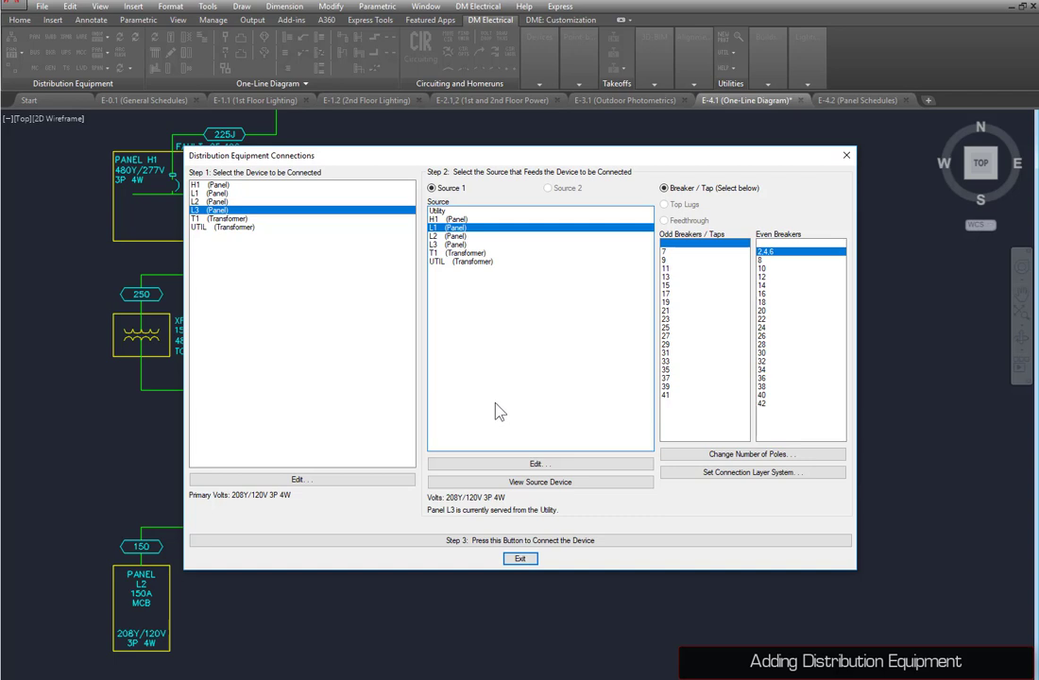
click(414, 540)
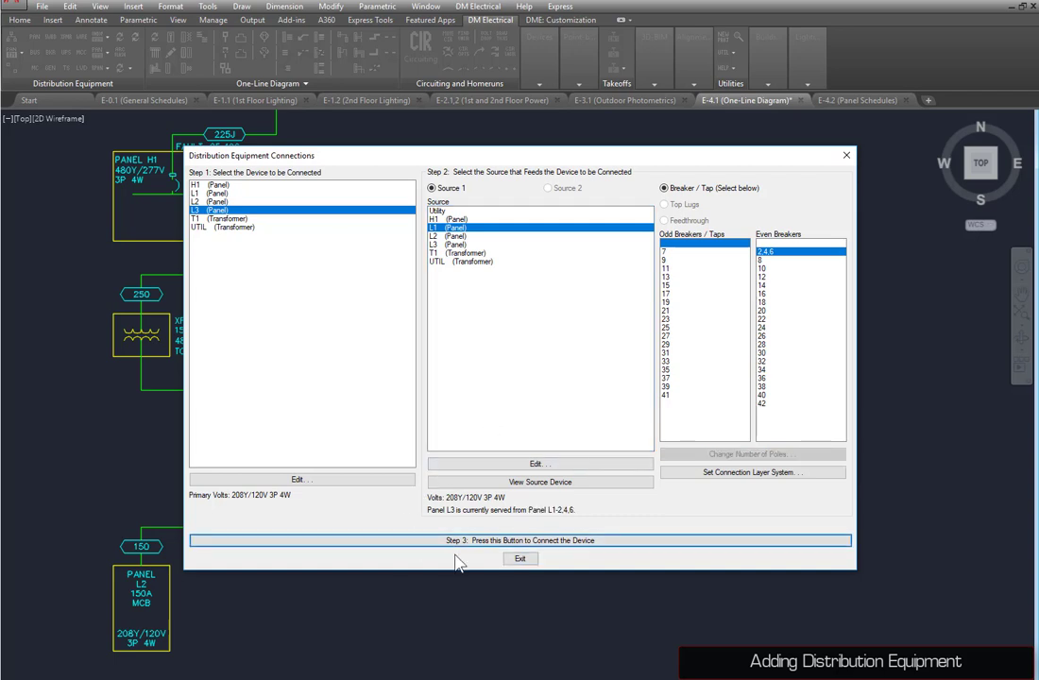
click(518, 558)
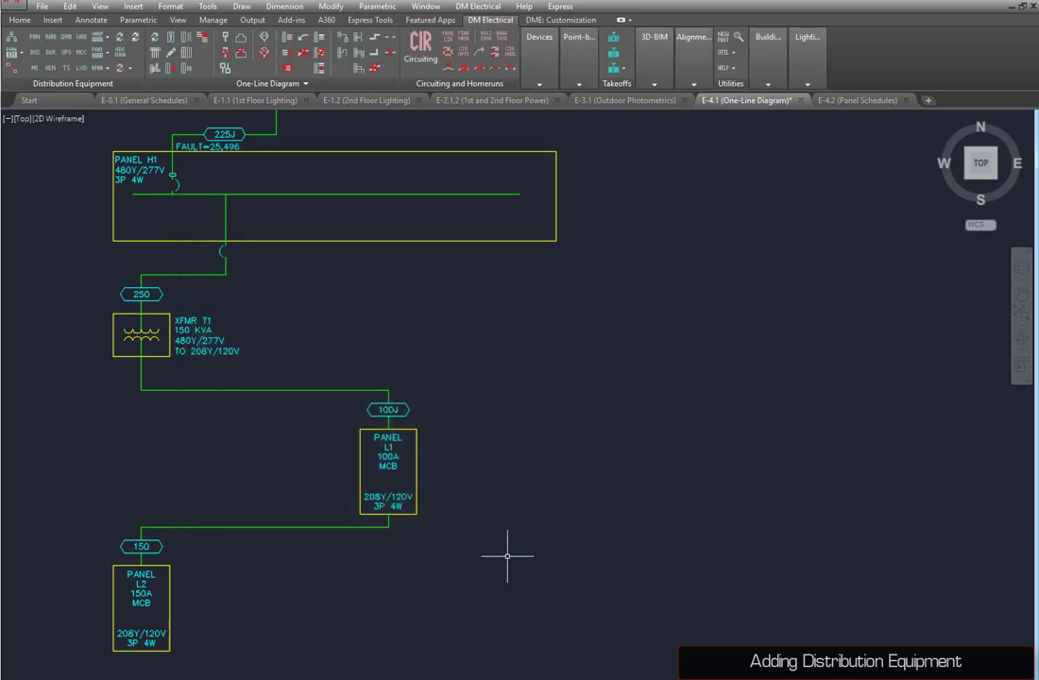
Start inserting panel L3 into the one-line diagram, ready to pick its insertion point
click(148, 36)
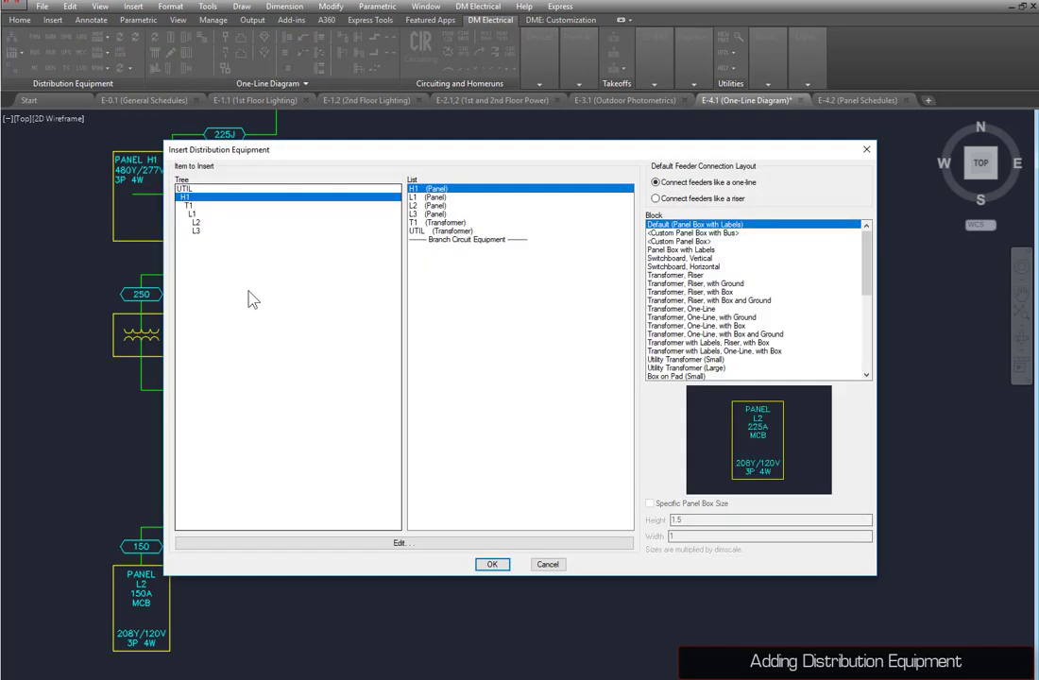
click(205, 233)
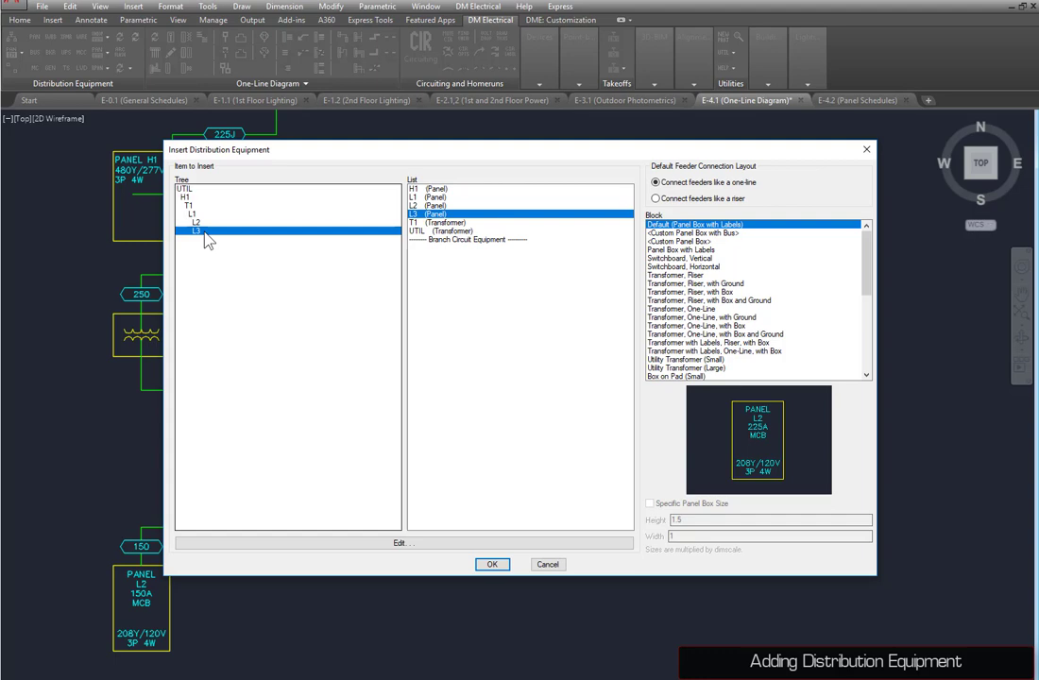
click(491, 564)
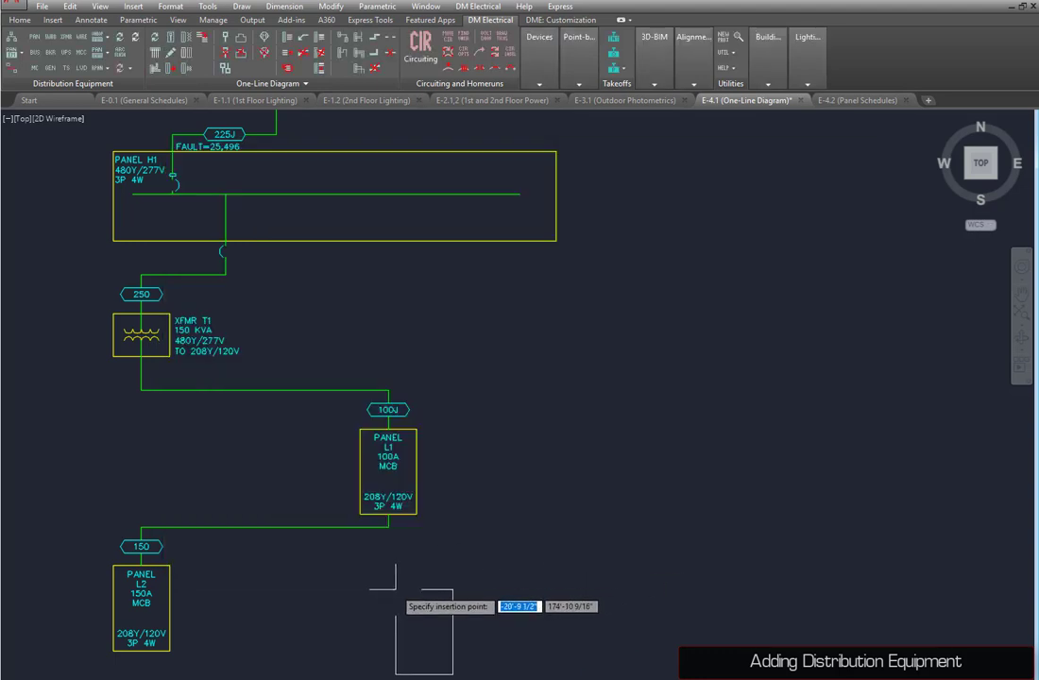